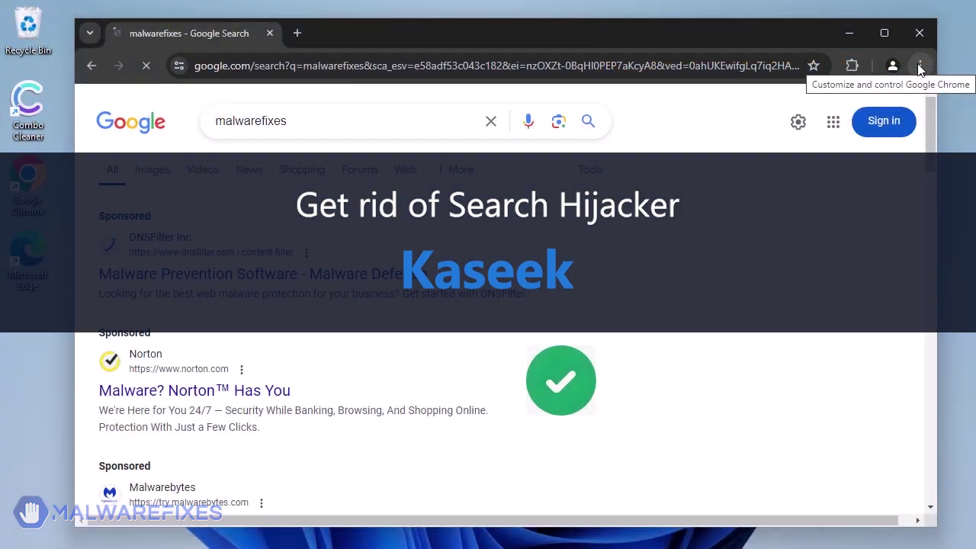
- Search for "malwarefixes" from the browser's address bar to check which search engine handles the query
{"action": "left_click", "coordinate": [617, 71]}
{"action": "type", "text": "malware"}
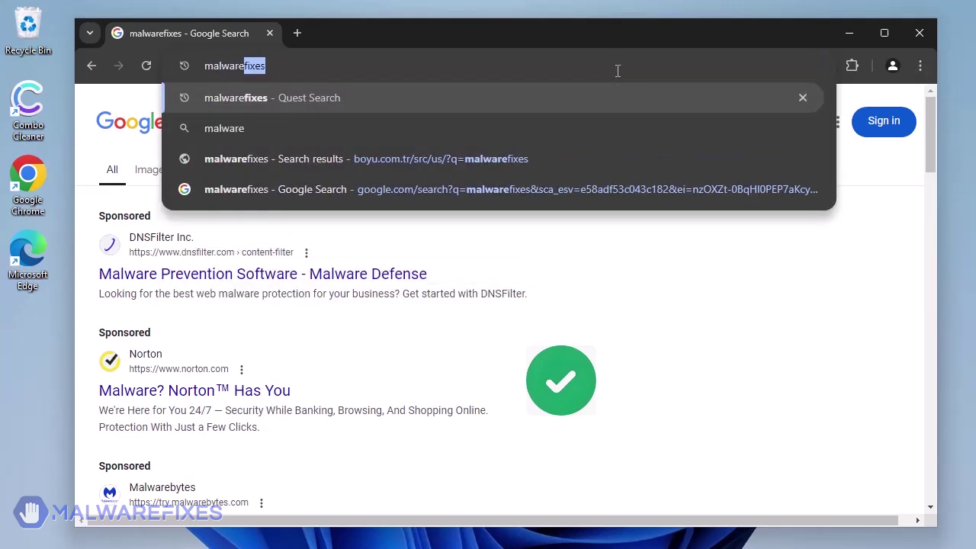
{"action": "type", "text": "fixes"}
{"action": "key", "text": "Return"}
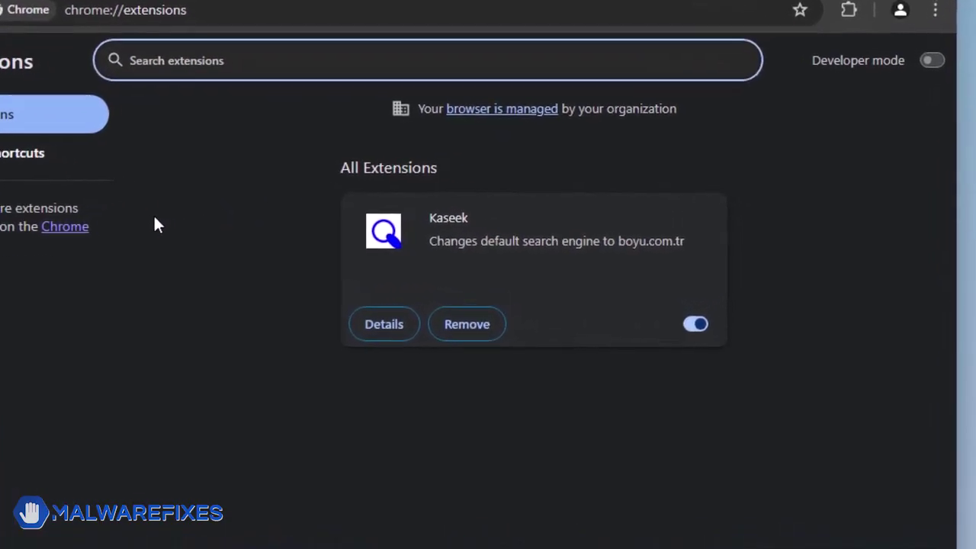
- Review the details of the Kaseek extension, return to the extensions list and close the Extensions tab
{"action": "left_click", "coordinate": [384, 325]}
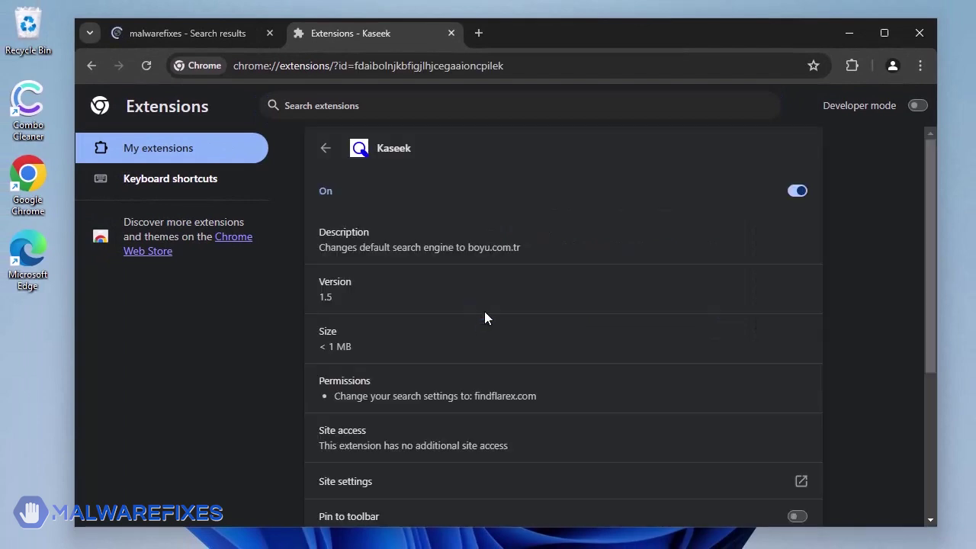
{"action": "scroll", "coordinate": [484, 313], "scroll_direction": "down", "scroll_amount": 3}
{"action": "scroll", "coordinate": [484, 316], "scroll_direction": "up", "scroll_amount": 3}
{"action": "left_click", "coordinate": [322, 147]}
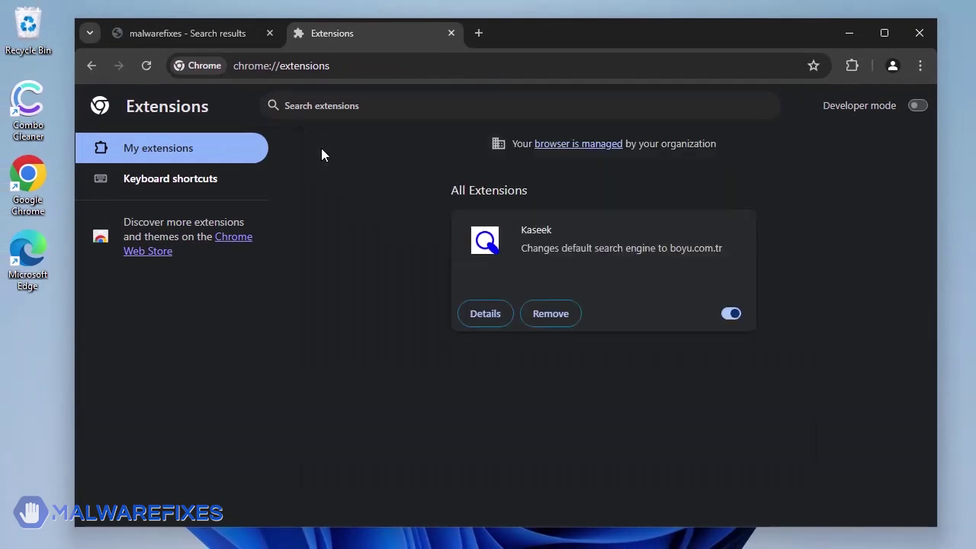
{"action": "left_click", "coordinate": [451, 33]}
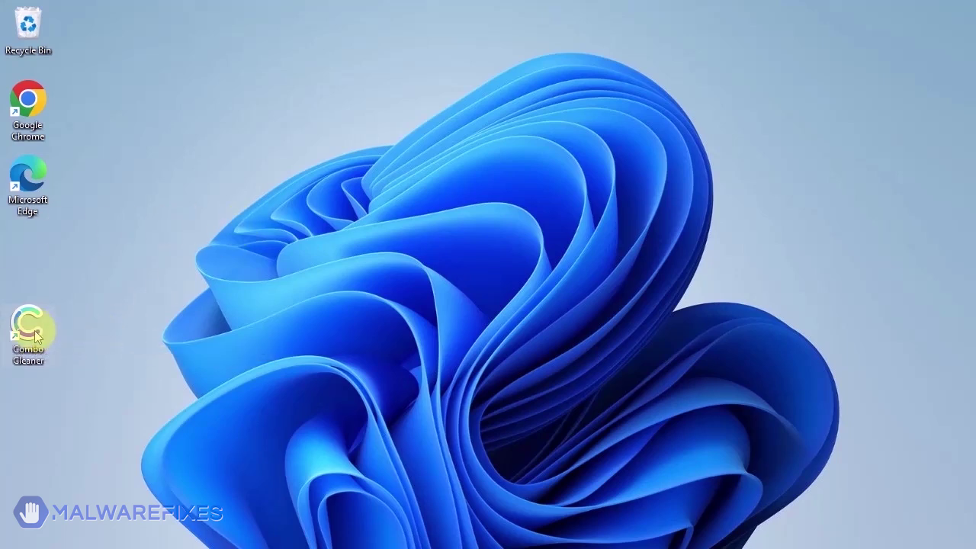
- Open Combo Cleaner, run a Quick Scan and remove all detected threats
{"action": "double_click", "coordinate": [34, 334]}
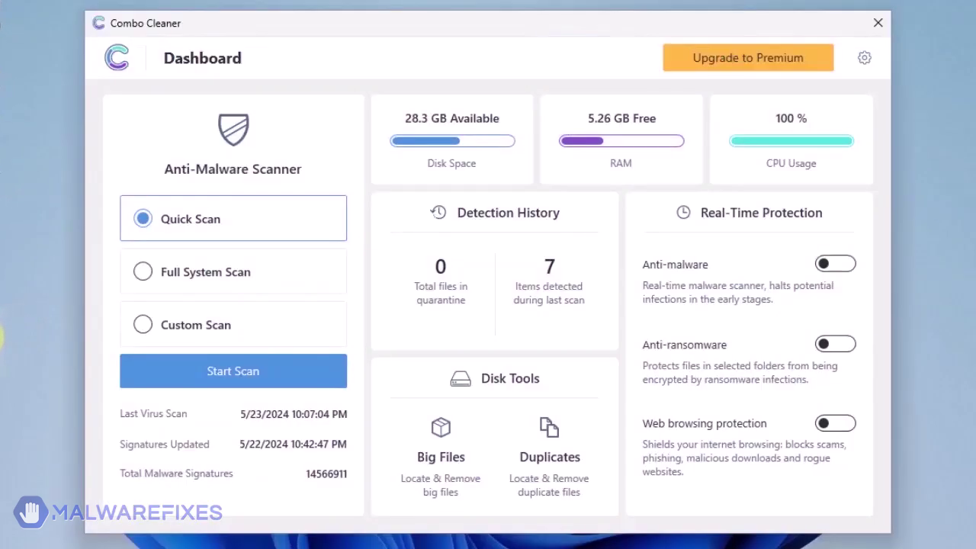
{"action": "left_click", "coordinate": [233, 385]}
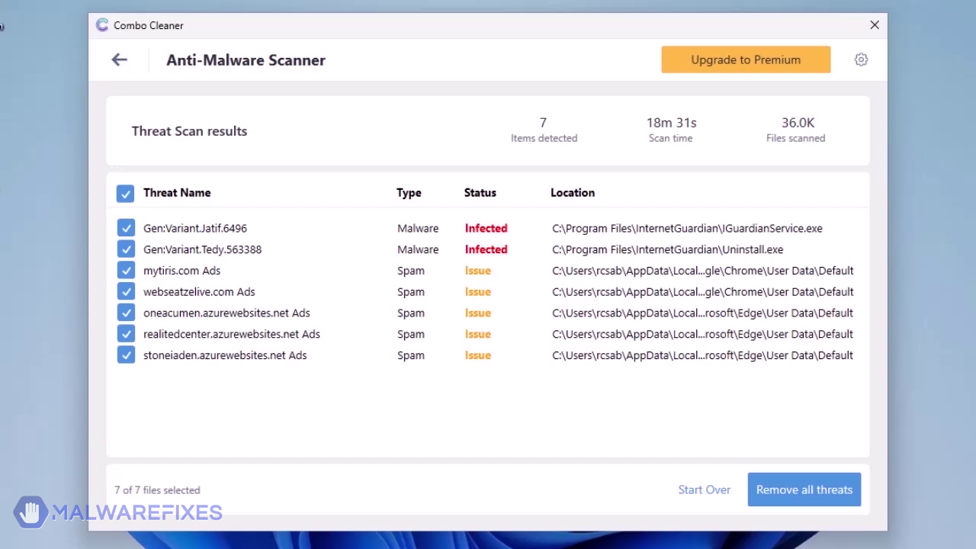
{"action": "left_click", "coordinate": [807, 493]}
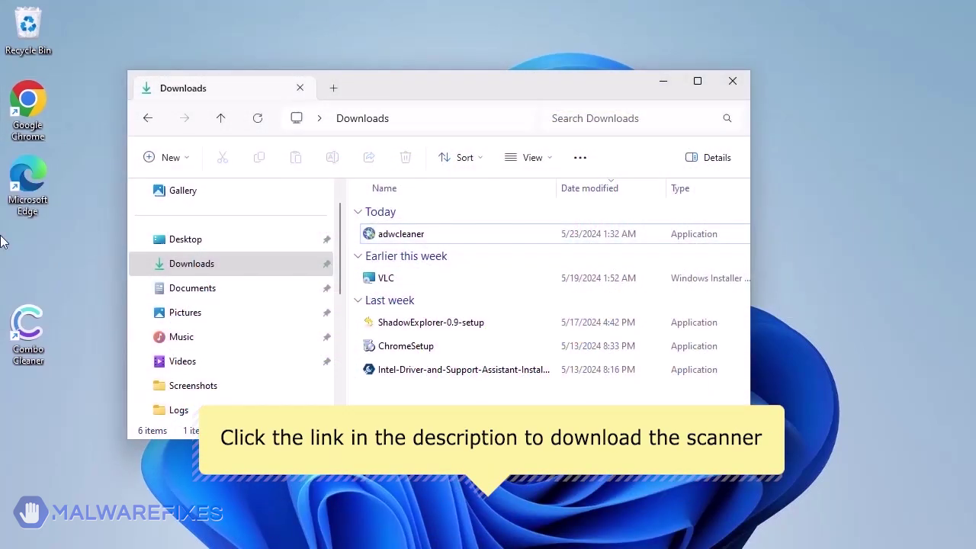
- Launch adwcleaner from the Downloads folder, allow it to make changes to the device, and close the Downloads window
{"action": "left_click", "coordinate": [397, 239]}
{"action": "double_click", "coordinate": [397, 240]}
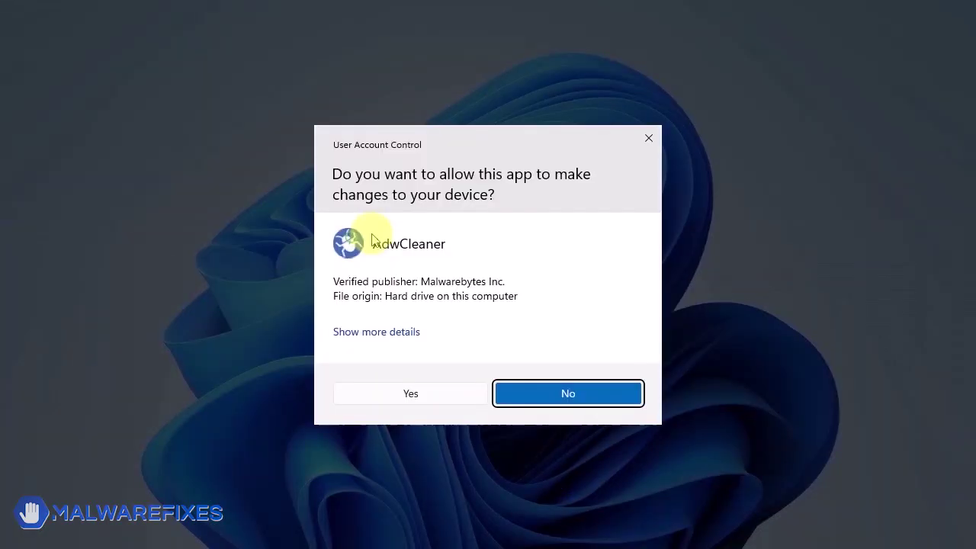
{"action": "left_click", "coordinate": [441, 398]}
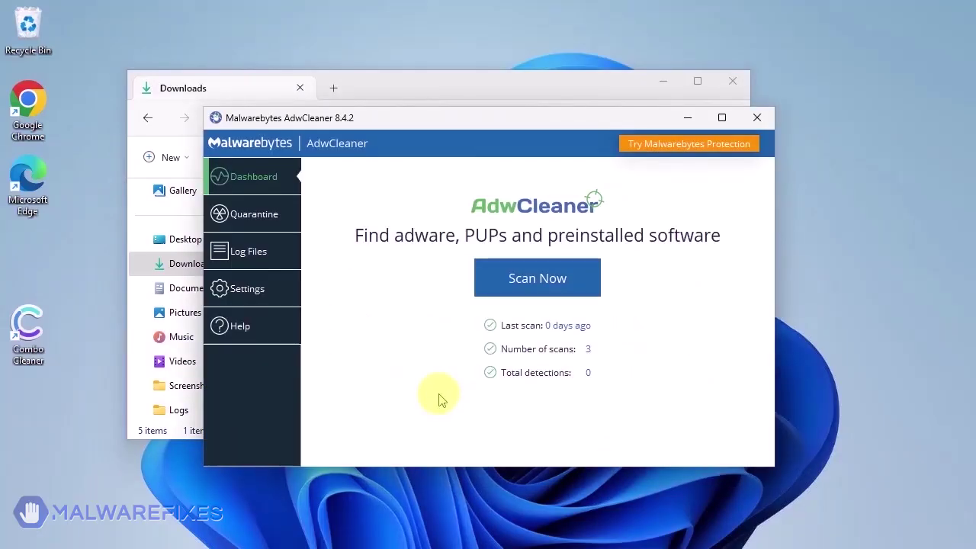
{"action": "left_click", "coordinate": [733, 80]}
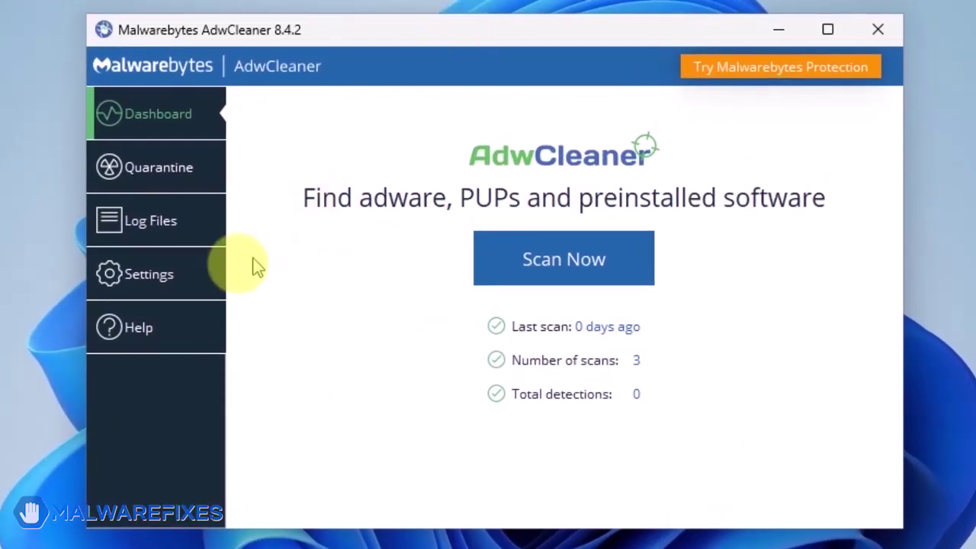
- Enable Reset Chrome policies and Reset IE policies among AdwCleaner's basic repair actions
{"action": "left_click", "coordinate": [138, 287]}
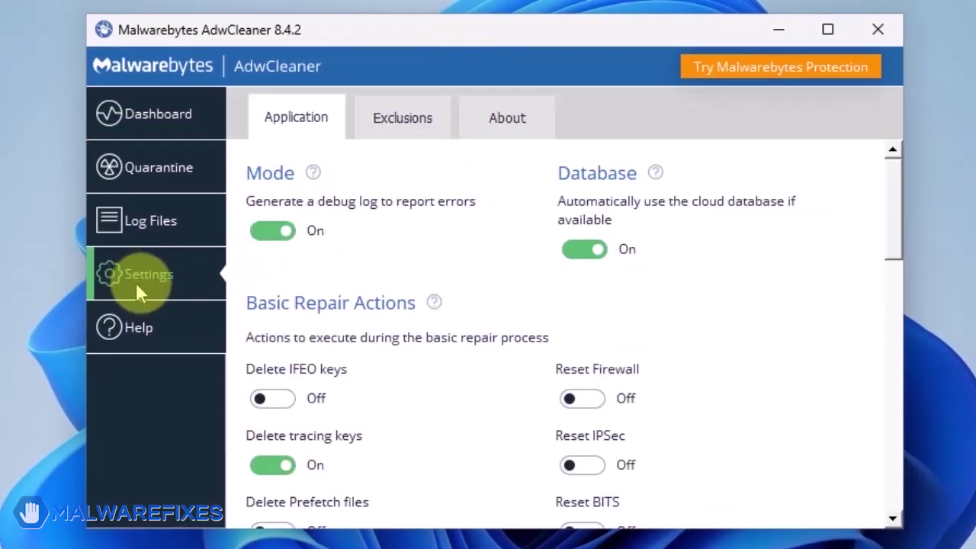
{"action": "scroll", "coordinate": [477, 288], "scroll_direction": "down", "scroll_amount": 3}
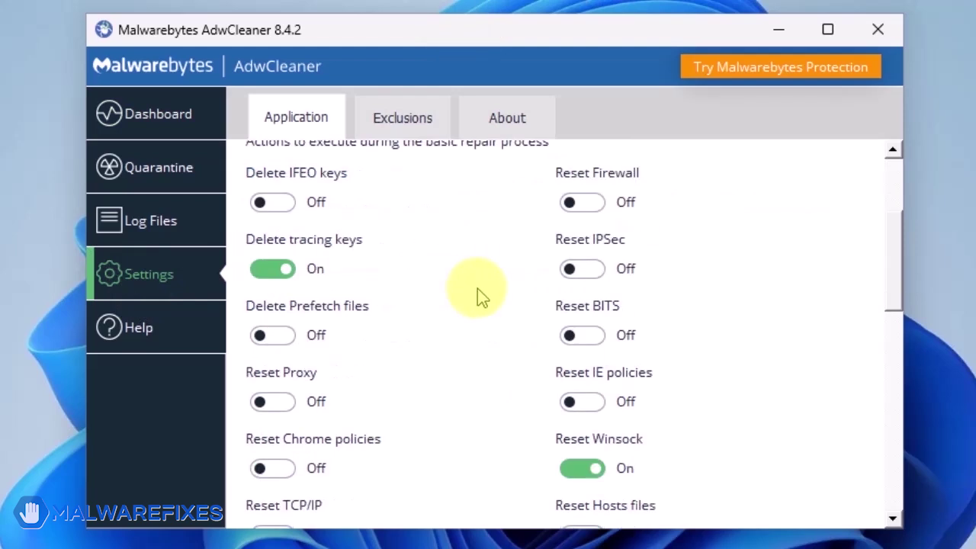
{"action": "scroll", "coordinate": [477, 288], "scroll_direction": "down", "scroll_amount": 1}
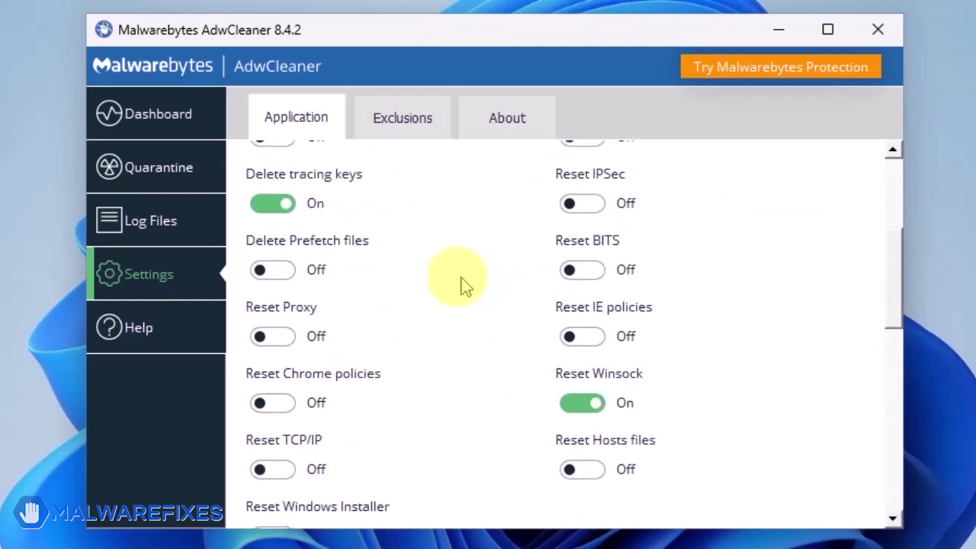
{"action": "left_click", "coordinate": [273, 406]}
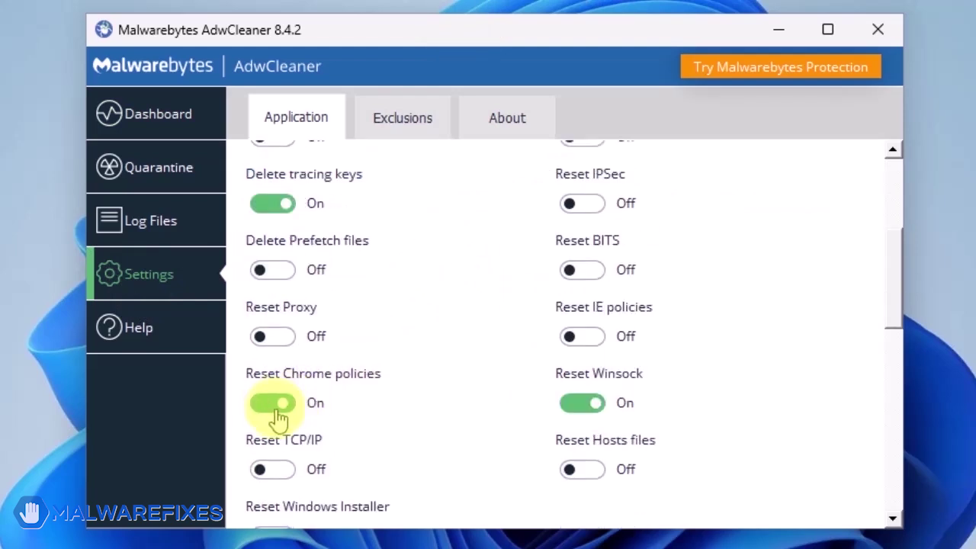
{"action": "left_click", "coordinate": [598, 347]}
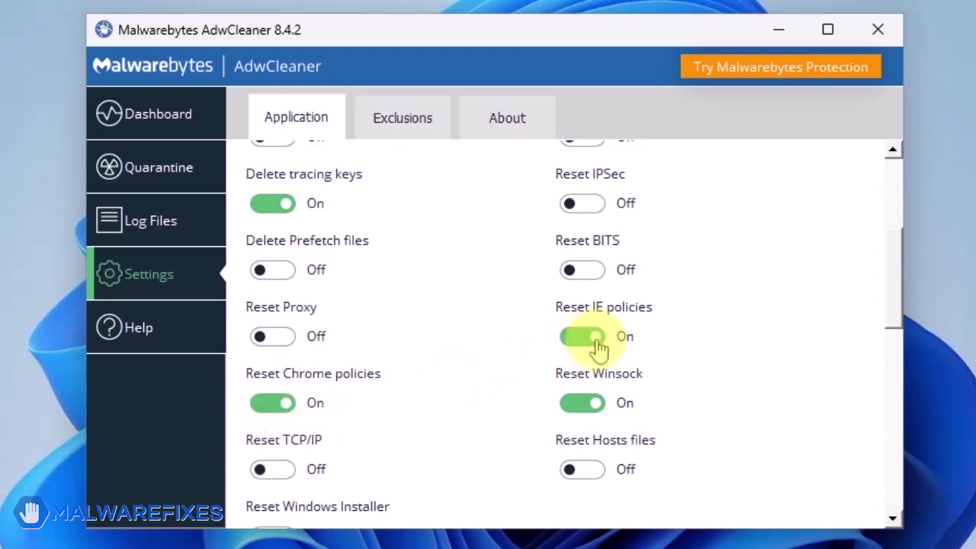
- Scan the system with AdwCleaner, run Basic Repair and agree to close all processes
{"action": "left_click", "coordinate": [149, 118]}
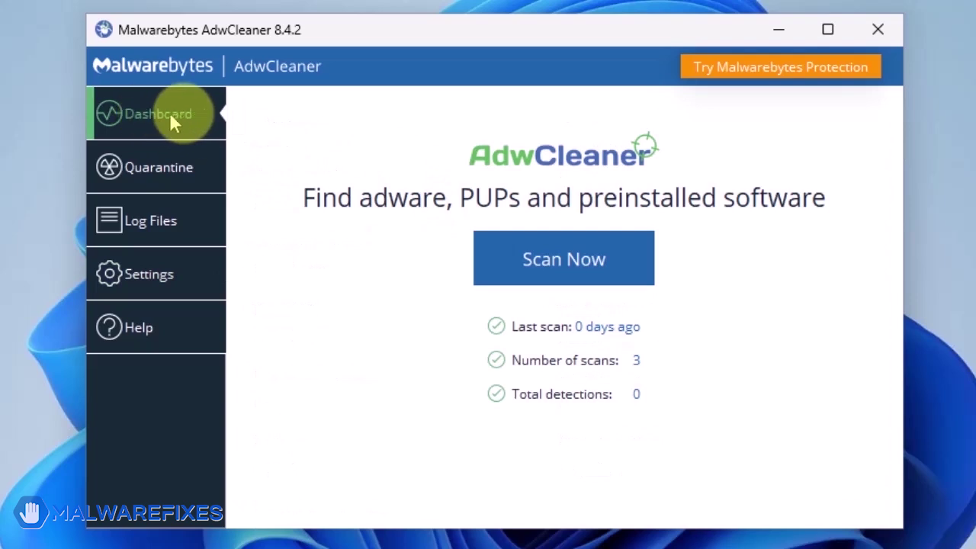
{"action": "left_click", "coordinate": [556, 264]}
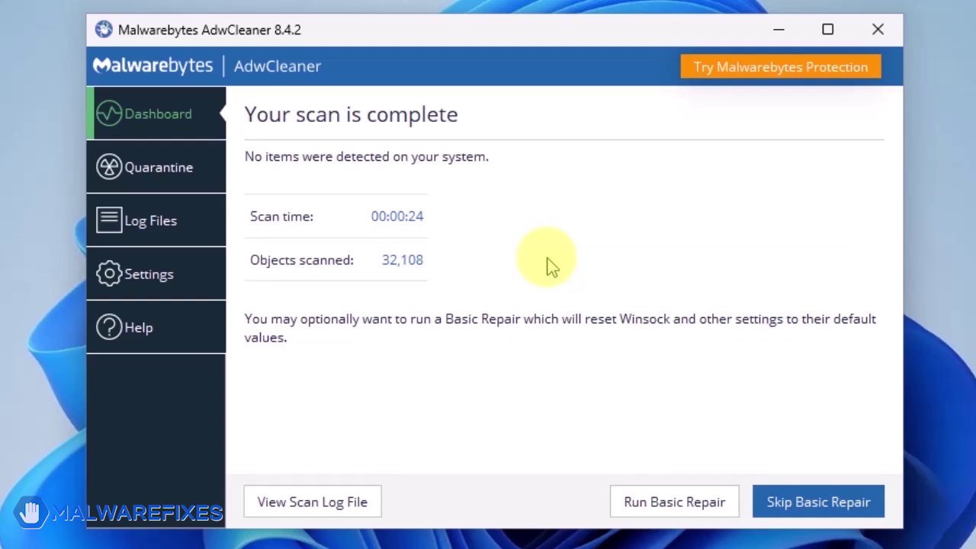
{"action": "left_click", "coordinate": [690, 517]}
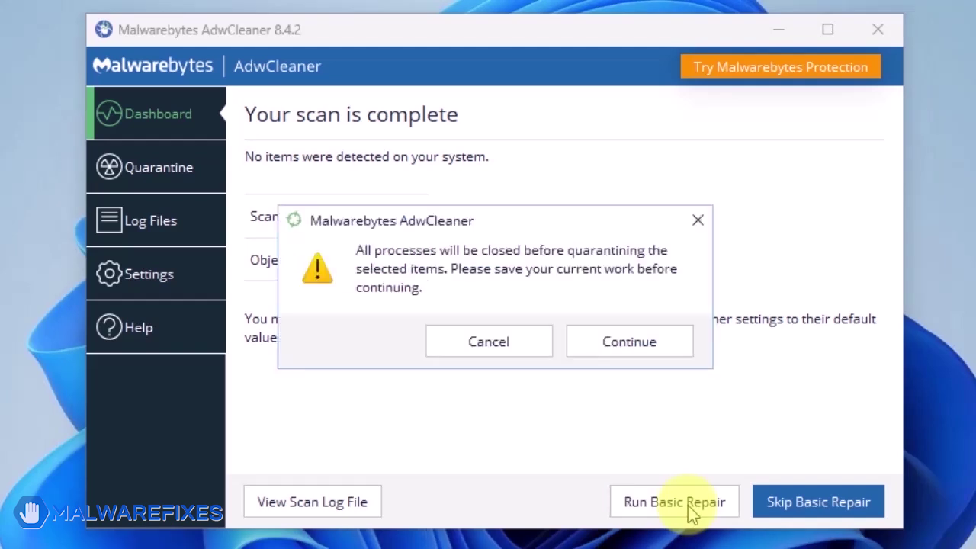
{"action": "left_click", "coordinate": [639, 350]}
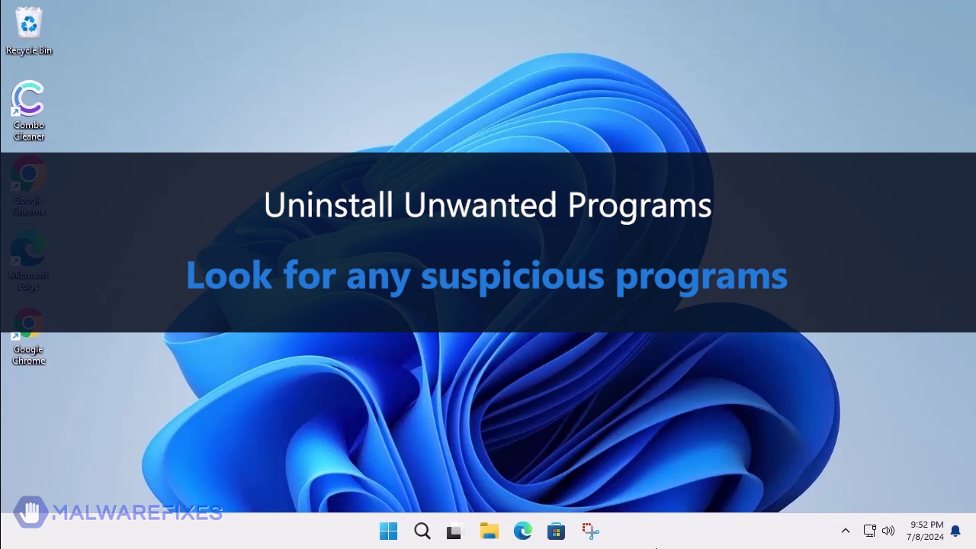
- Open Programs and Features through a Windows search for appwiz.cpl and sort the programs by installation date, newest first
{"action": "left_click", "coordinate": [422, 532]}
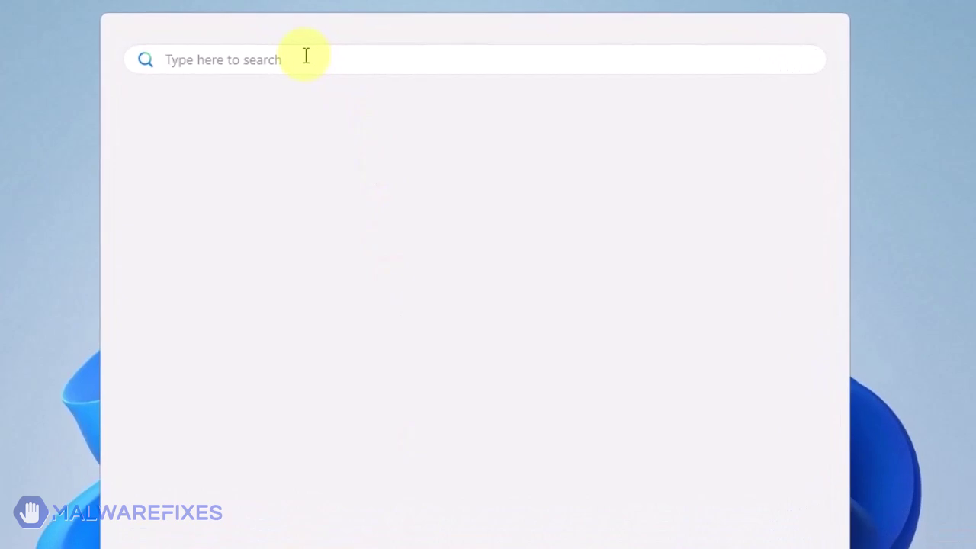
{"action": "type", "text": "appwi"}
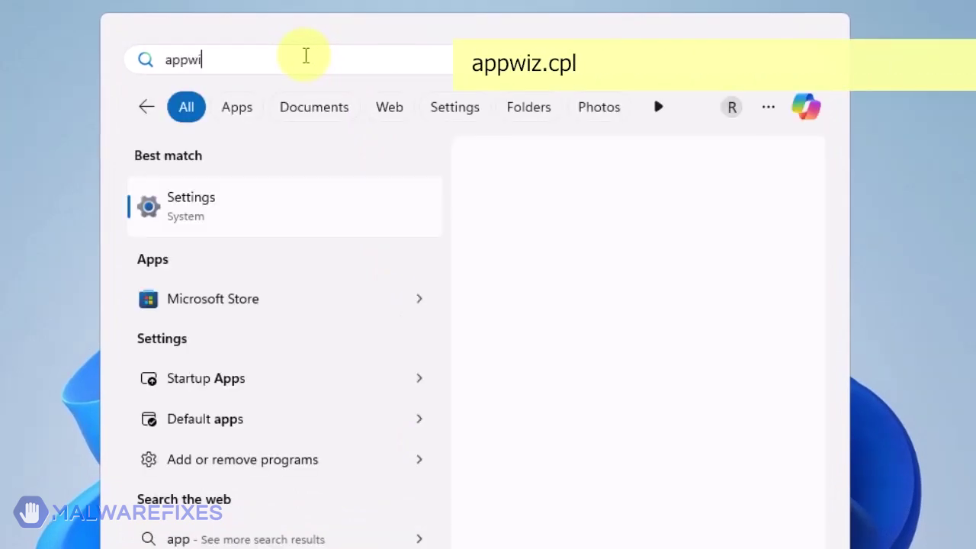
{"action": "type", "text": "z.c"}
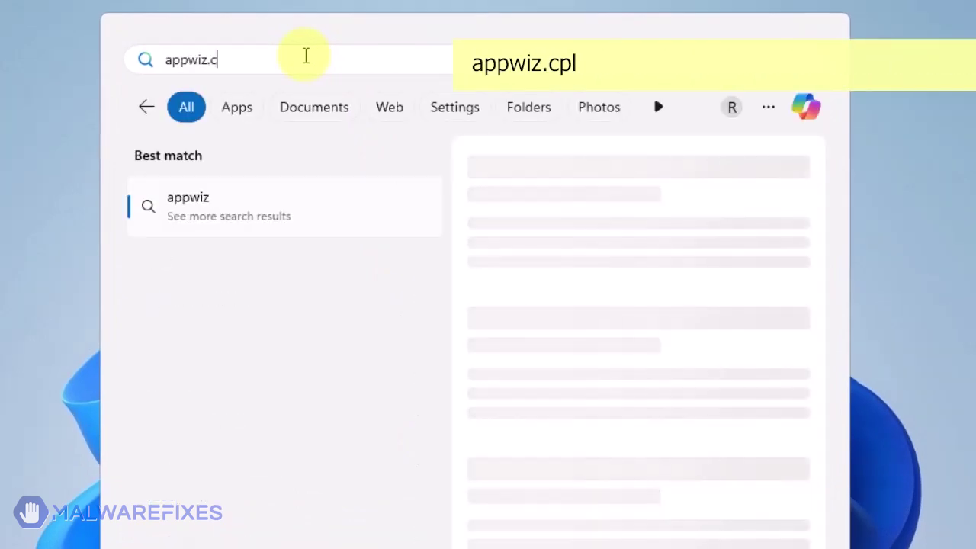
{"action": "type", "text": "pl"}
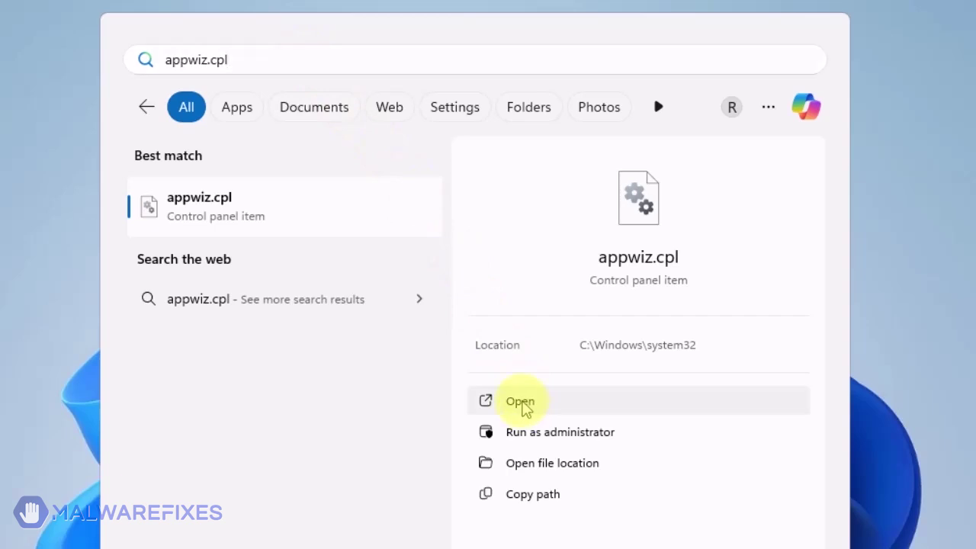
{"action": "left_click", "coordinate": [522, 403]}
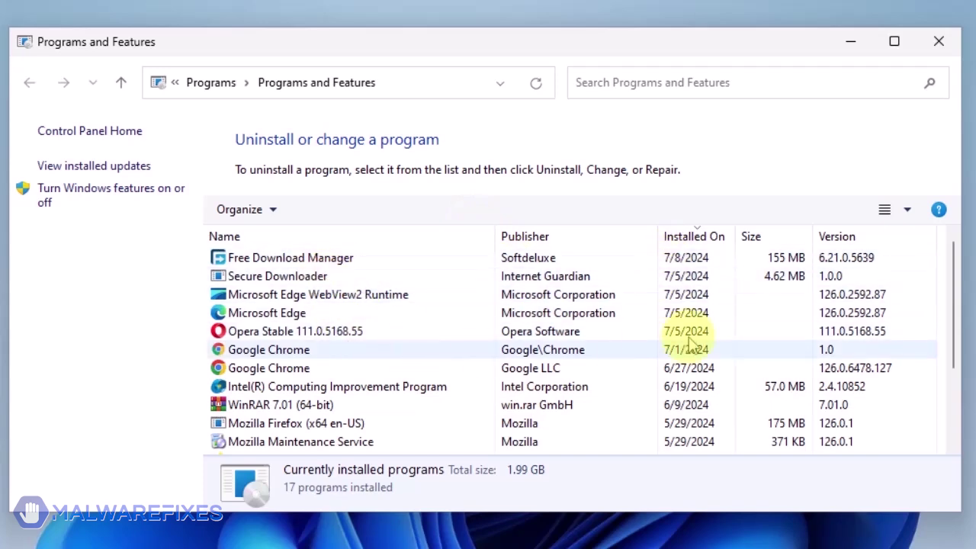
{"action": "left_click", "coordinate": [698, 237]}
{"action": "left_click", "coordinate": [700, 237]}
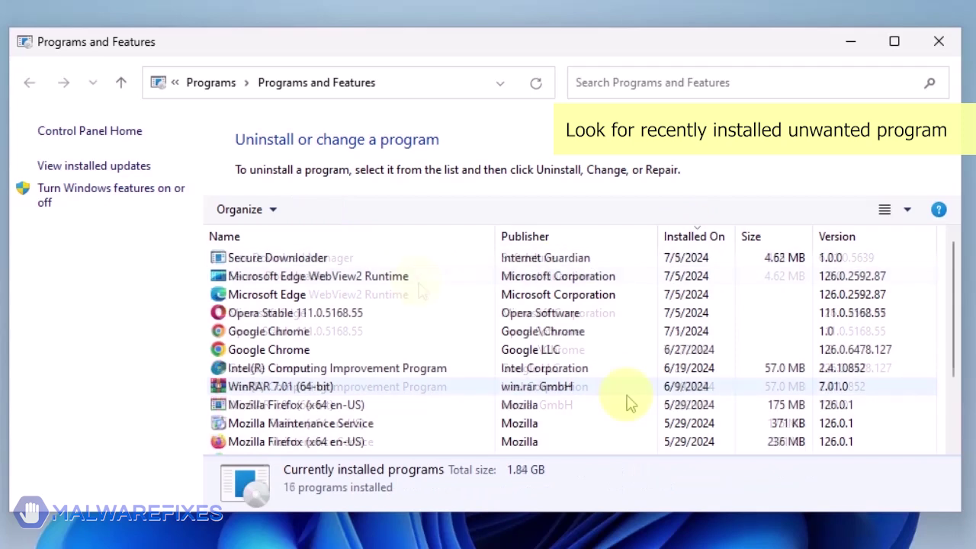
- Uninstall Secure Downloader and close Programs and Features
{"action": "left_click", "coordinate": [312, 263]}
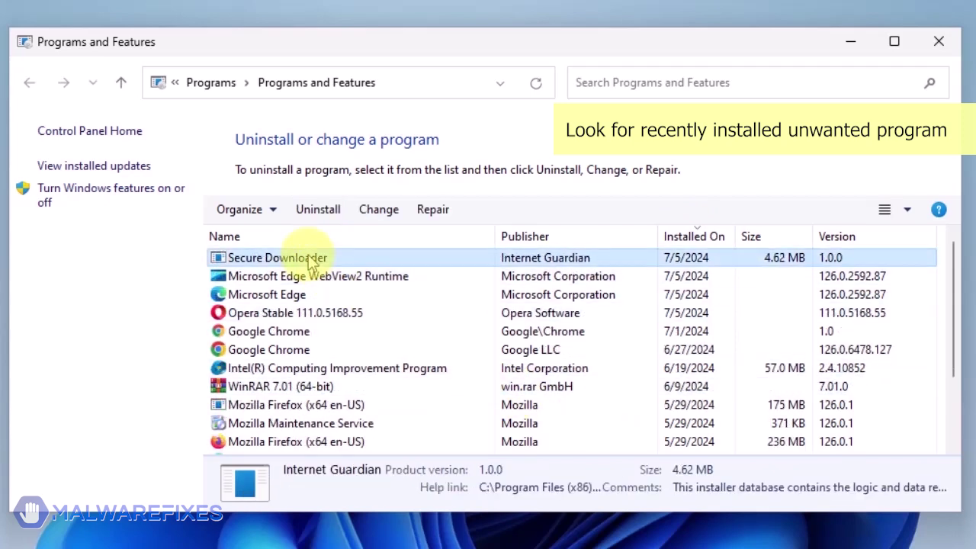
{"action": "left_click", "coordinate": [318, 211]}
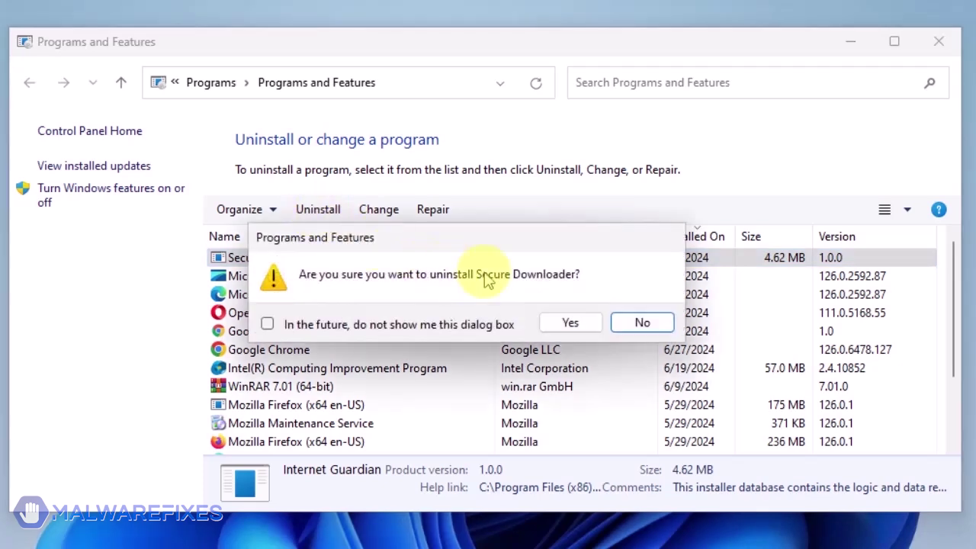
{"action": "left_click", "coordinate": [582, 329]}
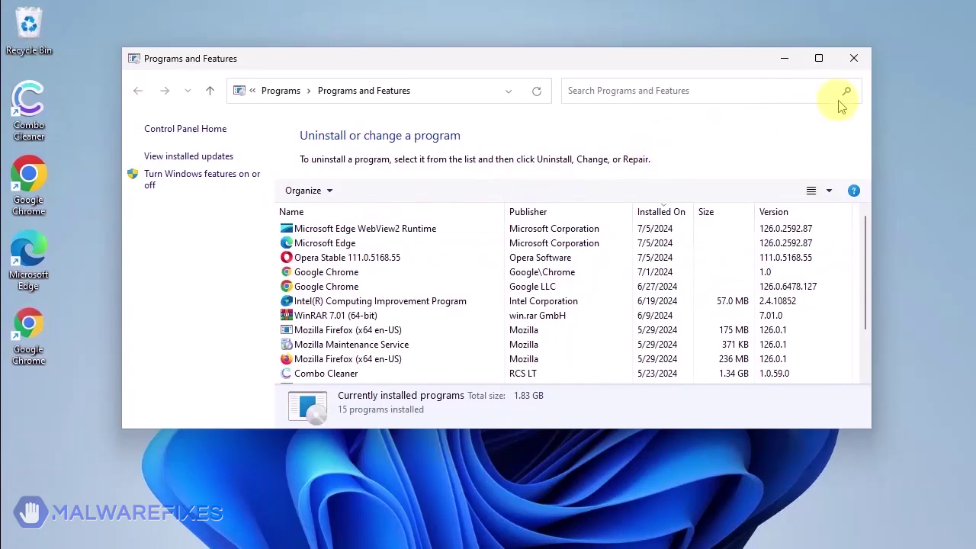
{"action": "left_click", "coordinate": [862, 67]}
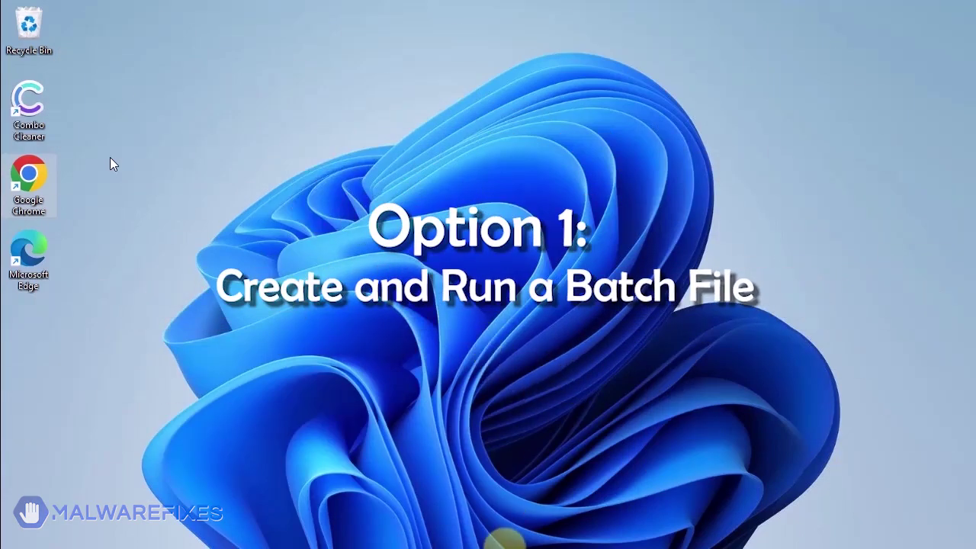
- Open Notepad and enter a batch script that deletes the System32 GroupPolicy and GroupPolicyUsers folders and runs gpupdate /force
{"action": "mouse_move", "coordinate": [500, 543]}
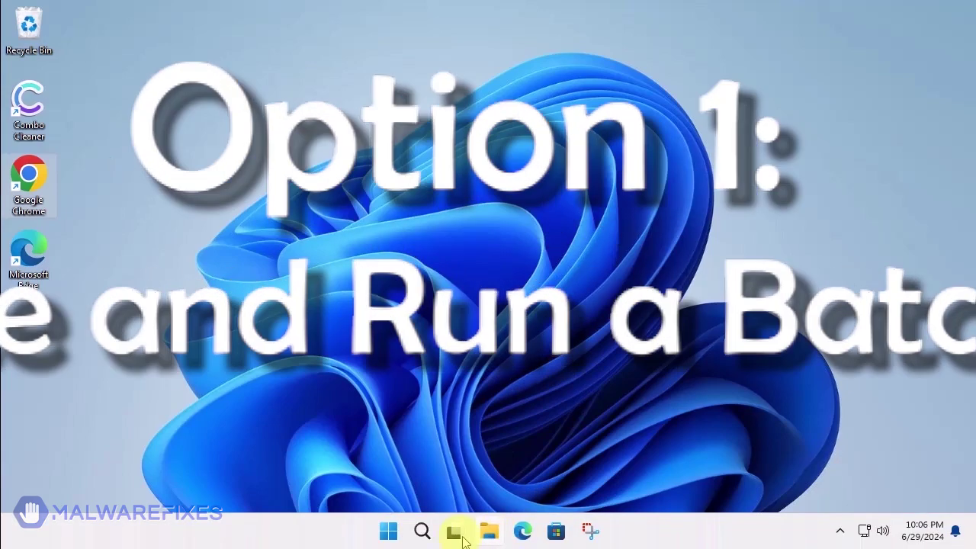
{"action": "left_click", "coordinate": [421, 532]}
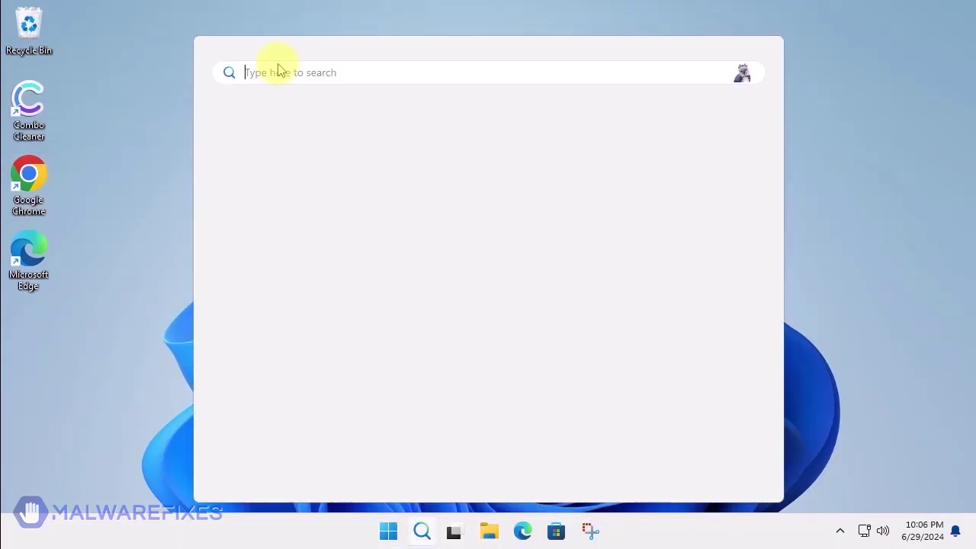
{"action": "type", "text": "notepad"}
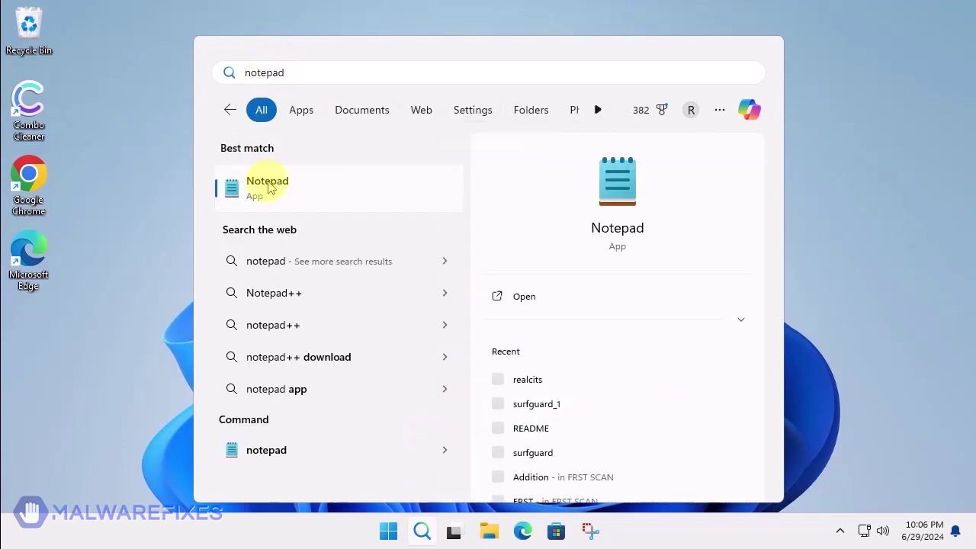
{"action": "left_click", "coordinate": [522, 304]}
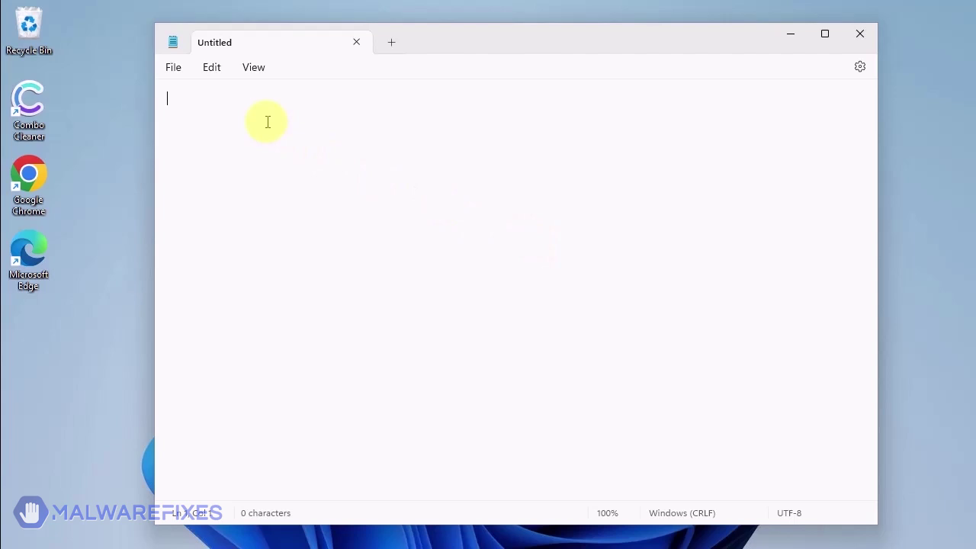
{"action": "type", "text": "@echo off IF NOT EXIST %WINDIR%\\System32\\GroupPolicy goto next echo Deleting GroupPolicy folder... RD /S /Q \"%WINDIR%\\System32\\GroupPolicy\" || goto error echo. :next IF NOT EXIST %WINDIR%\\System32\\GroupPolicyUsers goto next2 echo Deleting GroupPolicyUsers folder... RD /S /Q \"%WINDIR%\\System32\\GroupPolicyUsers\" || goto error echo. :next2 gpupdate /force pause exit :error echo. echo An unexpected error has occurred. \"Have opened the program as an administrator (right click, run as administrator)? echo. pause exit"}
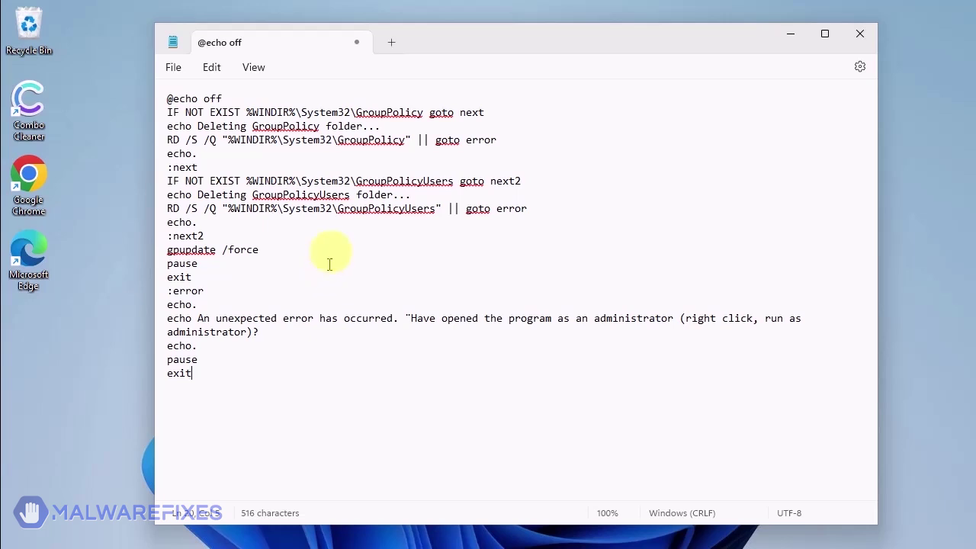
- Save the batch script to the Desktop as policy_remove.bat and close Notepad
{"action": "left_click", "coordinate": [180, 71]}
{"action": "left_click", "coordinate": [218, 194]}
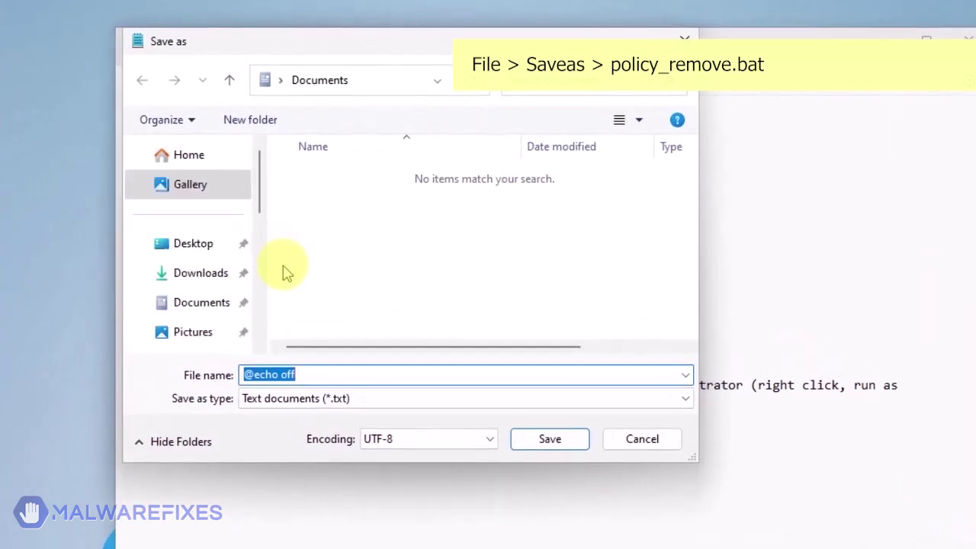
{"action": "scroll", "coordinate": [240, 246], "scroll_direction": "up", "scroll_amount": 5}
{"action": "left_click", "coordinate": [183, 213]}
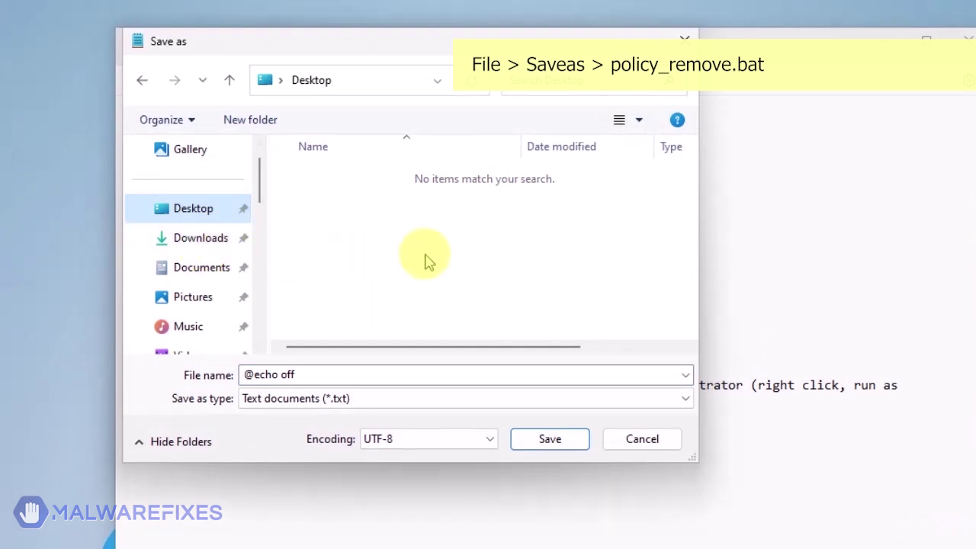
{"action": "left_click_drag", "start_coordinate": [323, 371], "coordinate": [212, 381]}
{"action": "type", "text": "policy"}
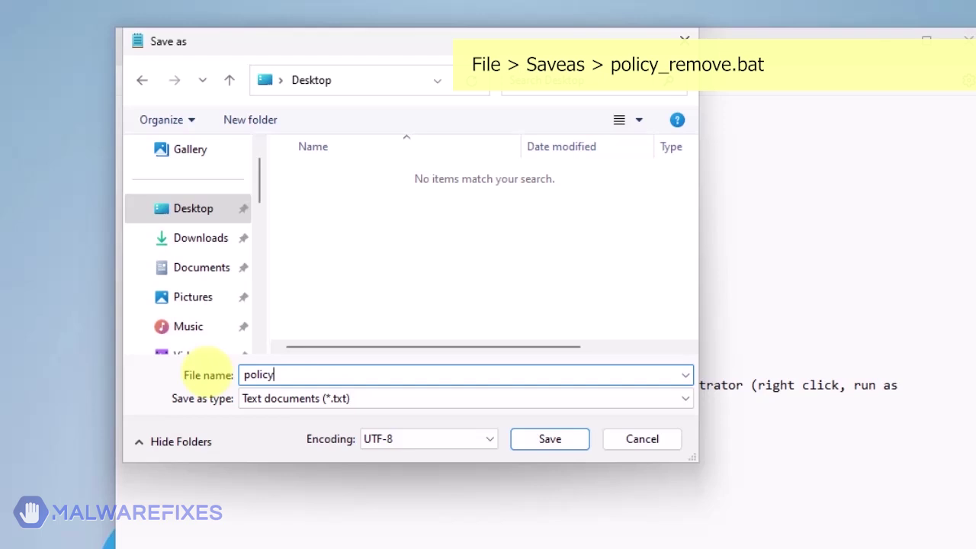
{"action": "type", "text": "_remove.bat"}
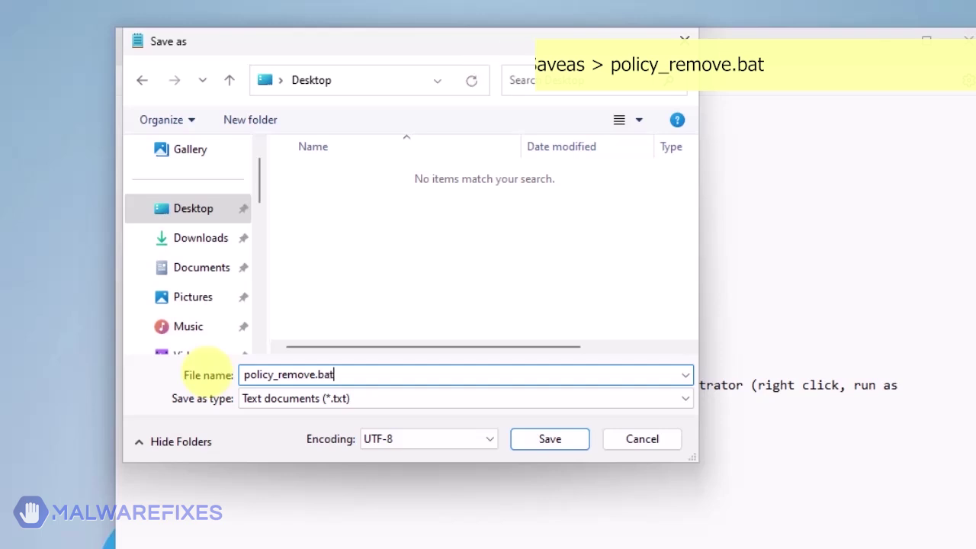
{"action": "left_click", "coordinate": [543, 441]}
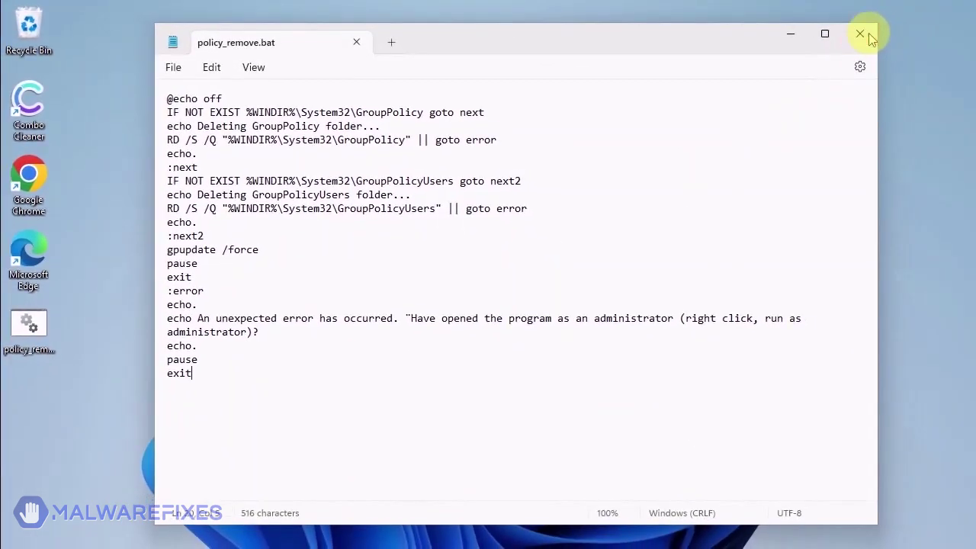
{"action": "left_click", "coordinate": [869, 34]}
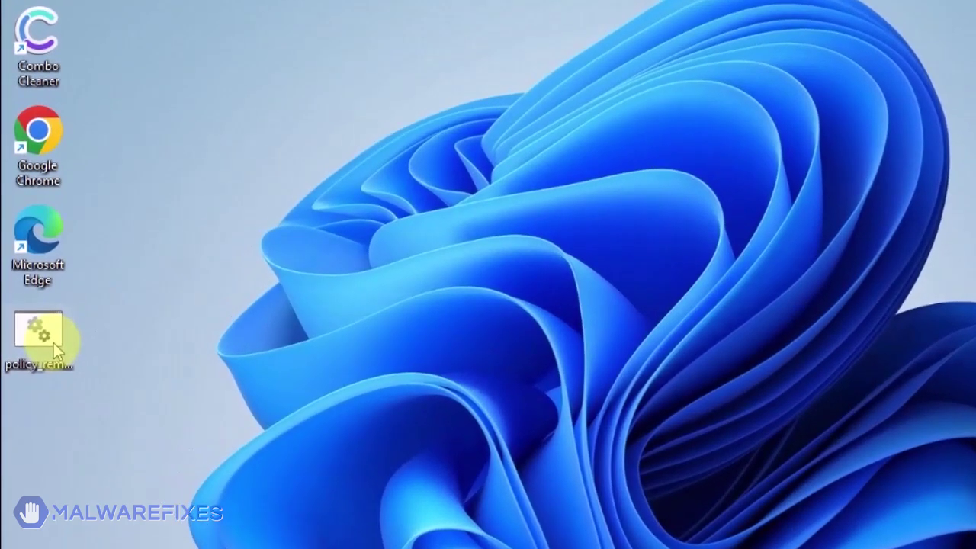
- Run policy_remove.bat from the desktop as administrator, allow it to make changes and dismiss its console when it finishes
{"action": "right_click", "coordinate": [54, 343]}
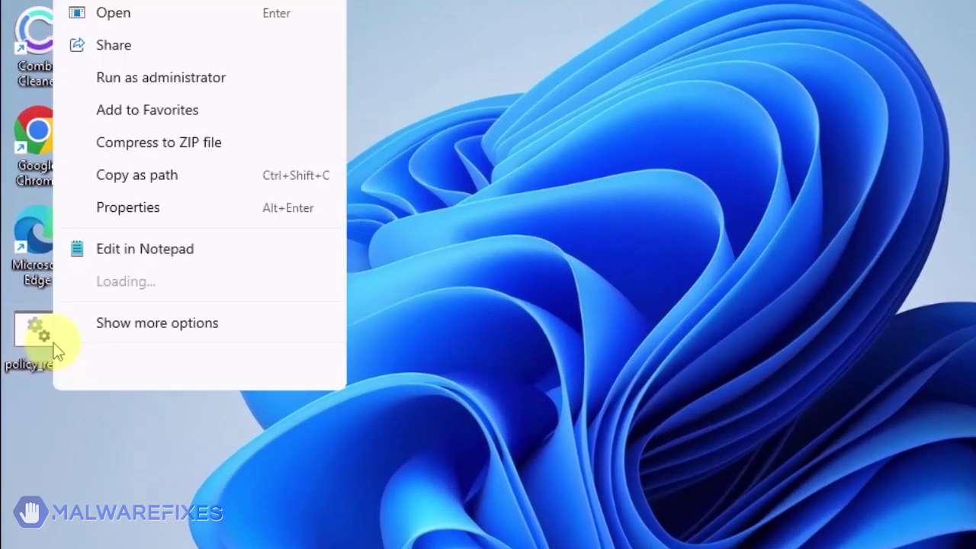
{"action": "left_click", "coordinate": [122, 80]}
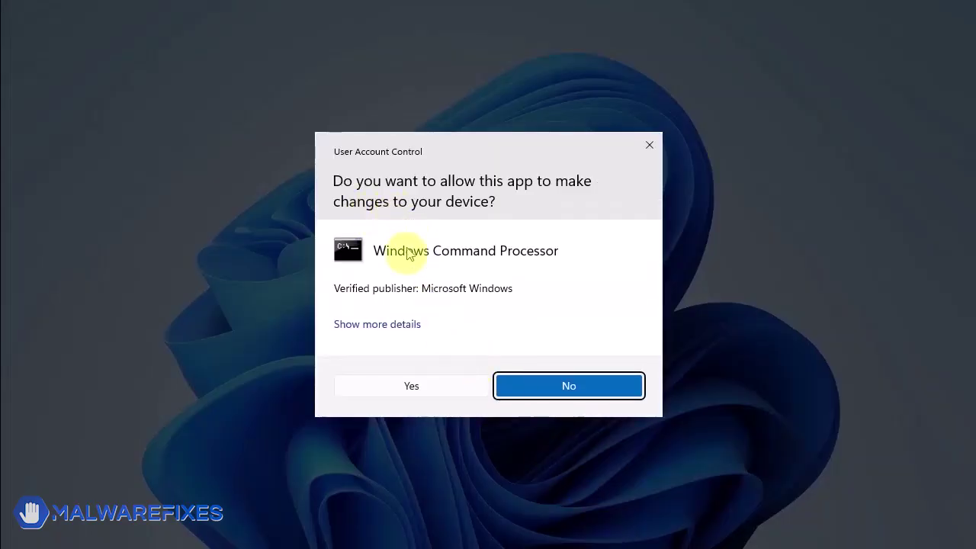
{"action": "left_click", "coordinate": [422, 392]}
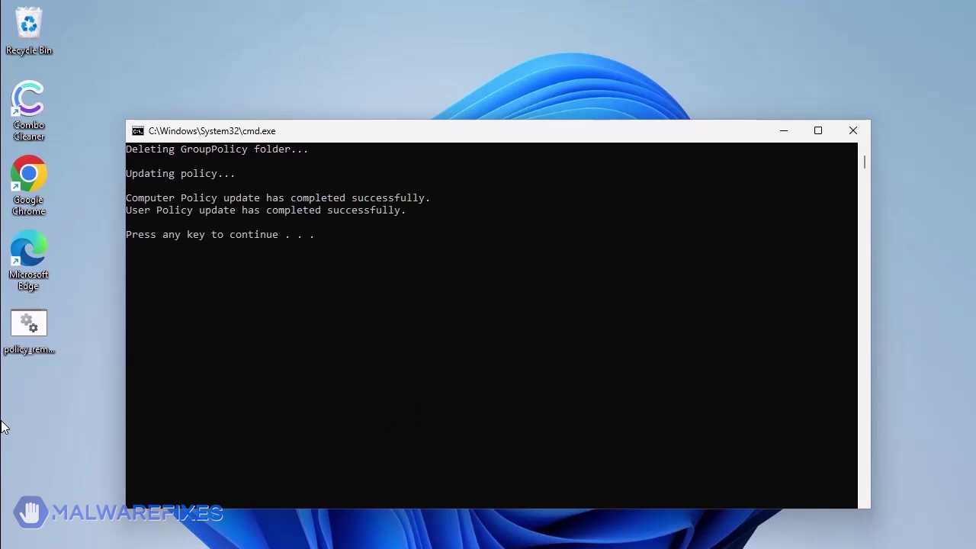
{"action": "key", "text": "Return"}
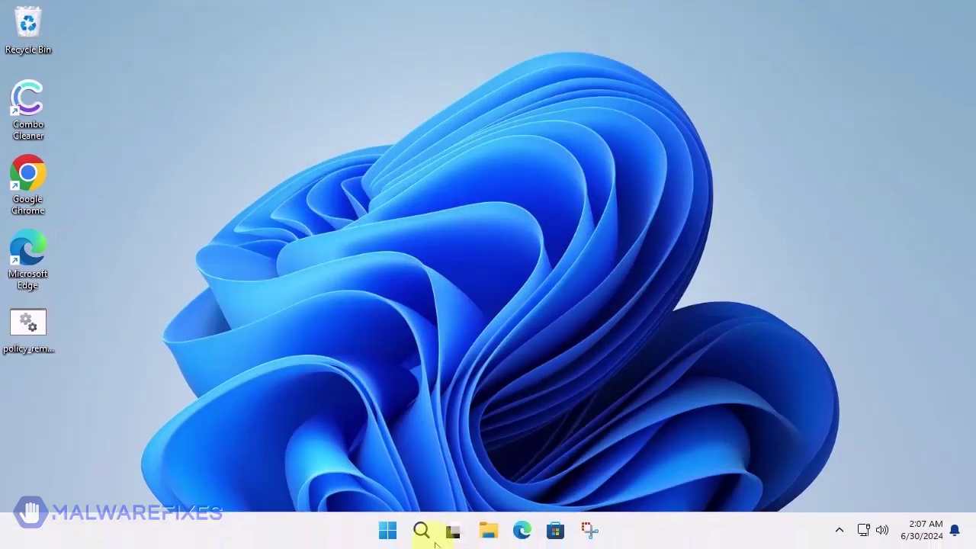
- Open Registry Editor through a Windows search for regedit and allow it to make changes to the device
{"action": "left_click", "coordinate": [424, 534]}
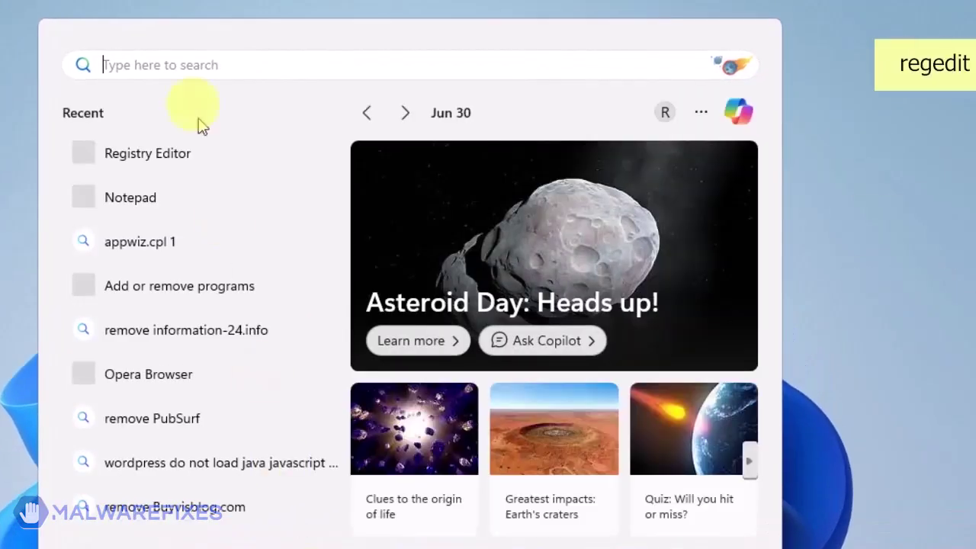
{"action": "type", "text": "reg"}
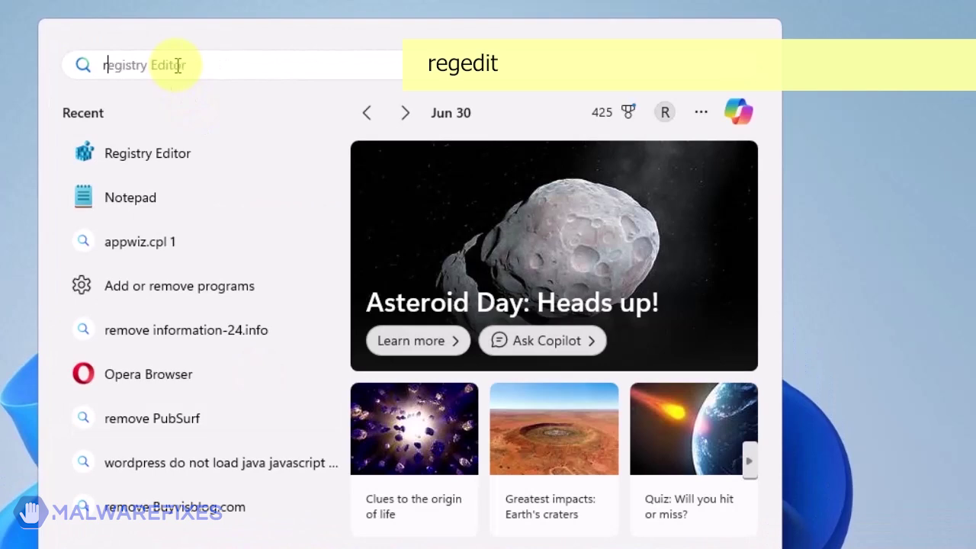
{"action": "type", "text": "edit"}
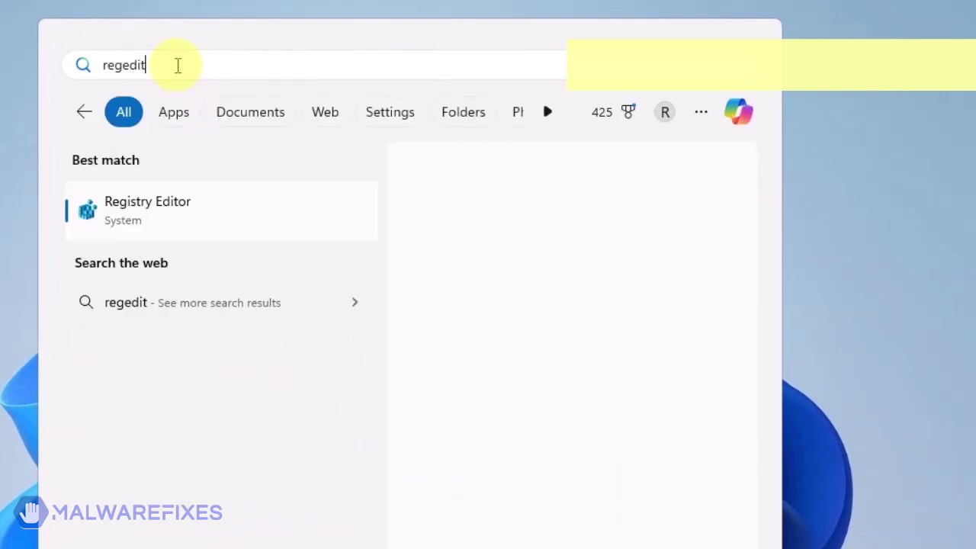
{"action": "left_click", "coordinate": [193, 205]}
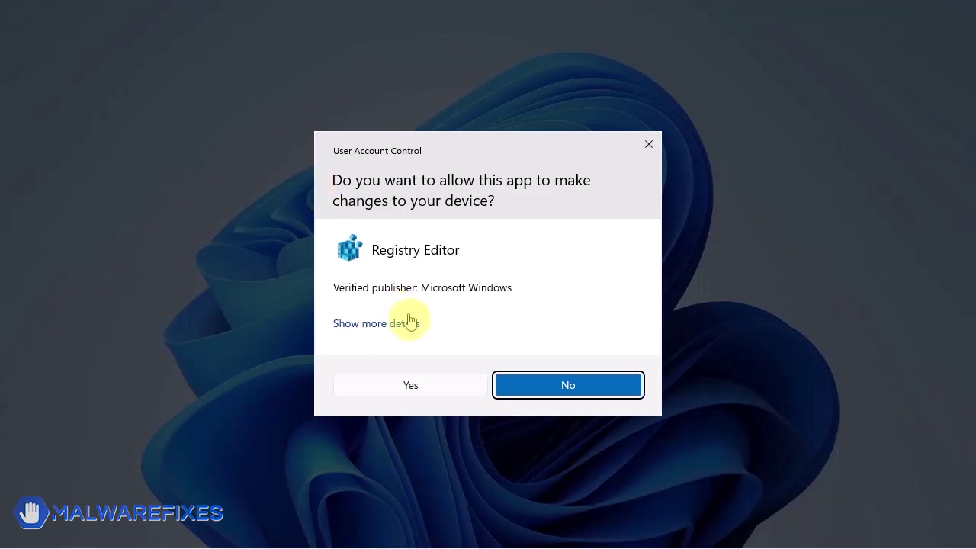
{"action": "left_click", "coordinate": [415, 381]}
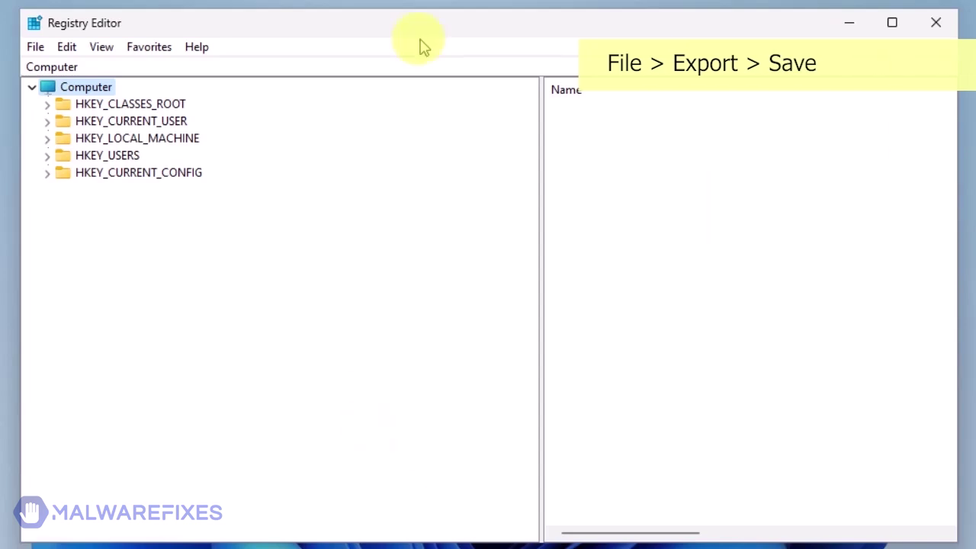
- Export the entire registry to the Documents folder as reg-backup
{"action": "left_click", "coordinate": [35, 48]}
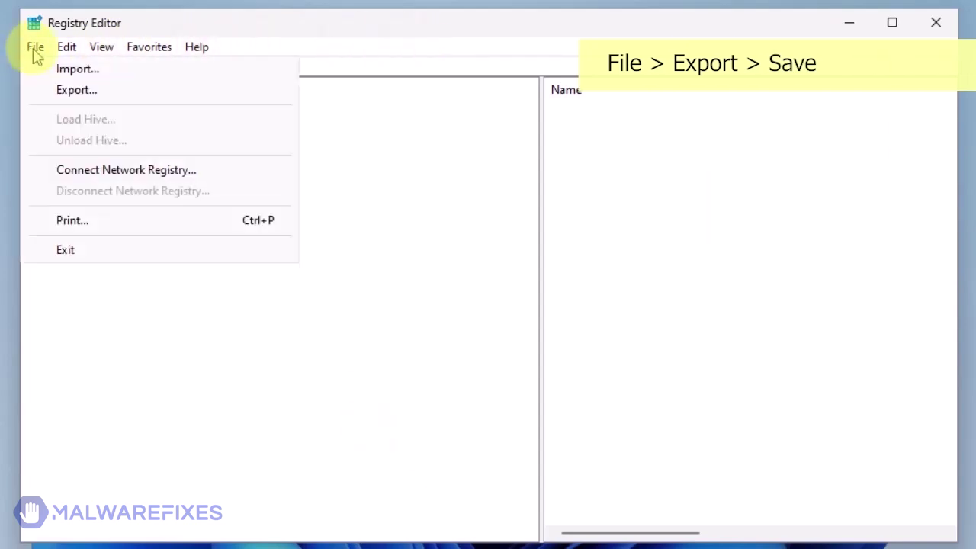
{"action": "left_click", "coordinate": [62, 90]}
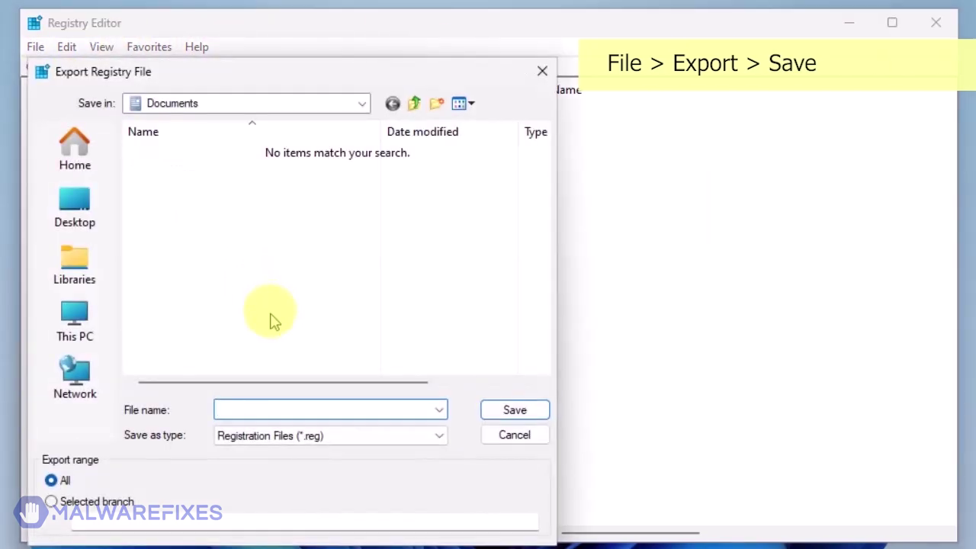
{"action": "left_click", "coordinate": [247, 409]}
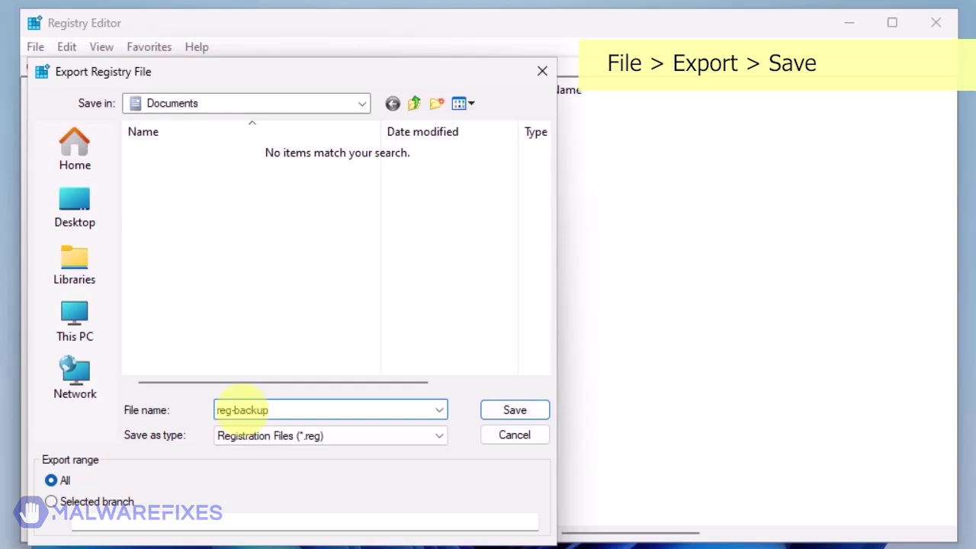
{"action": "left_click", "coordinate": [516, 412]}
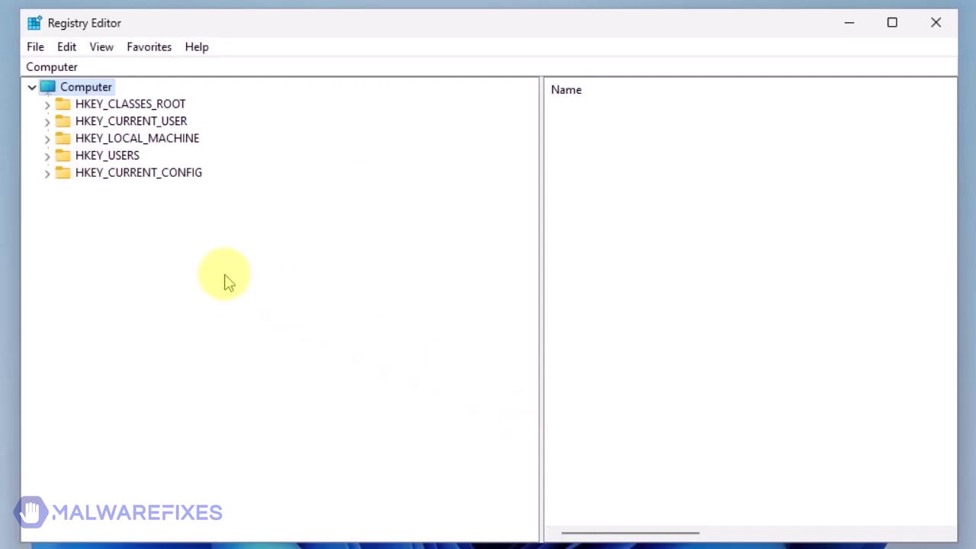
- Delete the Chrome key under HKEY_CURRENT_USER\Software\Policies\Google
{"action": "left_click", "coordinate": [47, 121]}
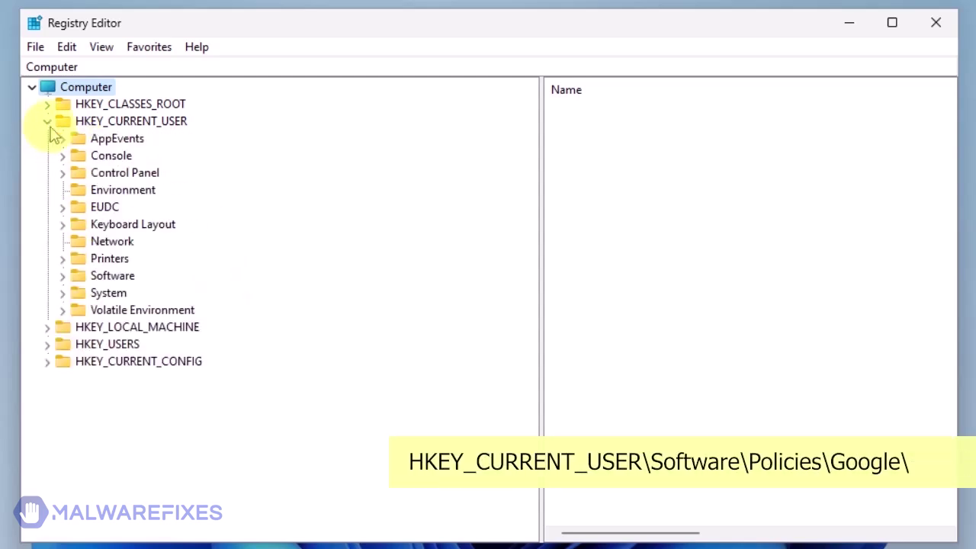
{"action": "left_click", "coordinate": [64, 278]}
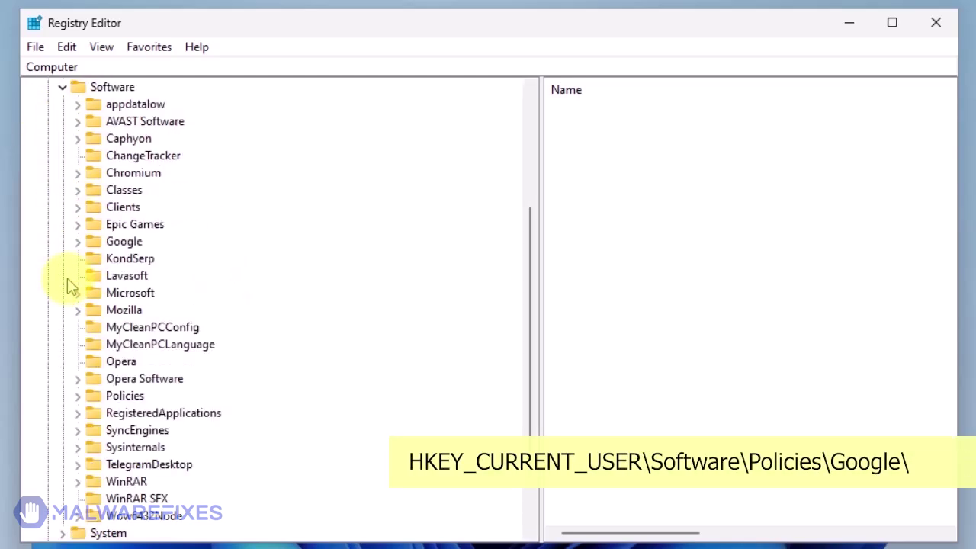
{"action": "left_click", "coordinate": [78, 397]}
{"action": "left_click", "coordinate": [92, 413]}
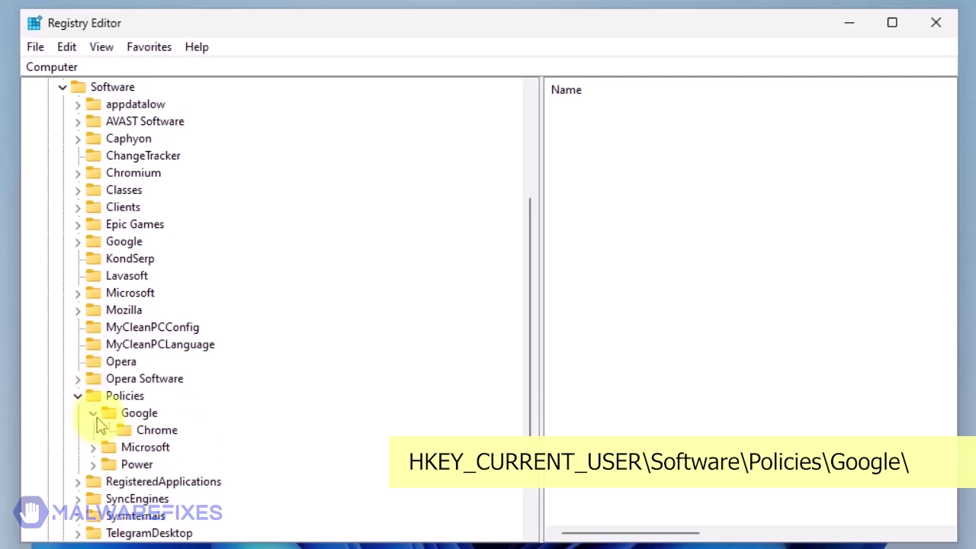
{"action": "left_click", "coordinate": [155, 432]}
{"action": "right_click", "coordinate": [154, 432]}
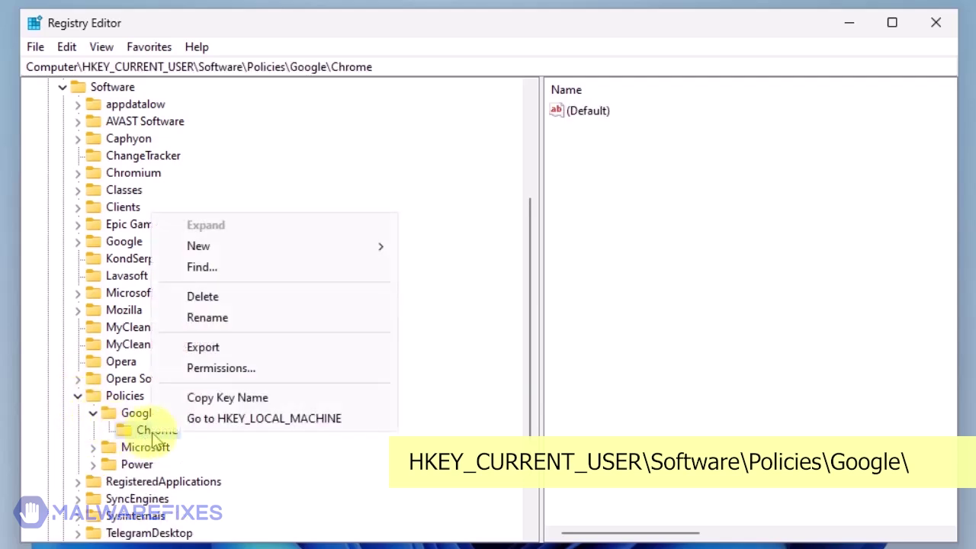
{"action": "left_click", "coordinate": [204, 298]}
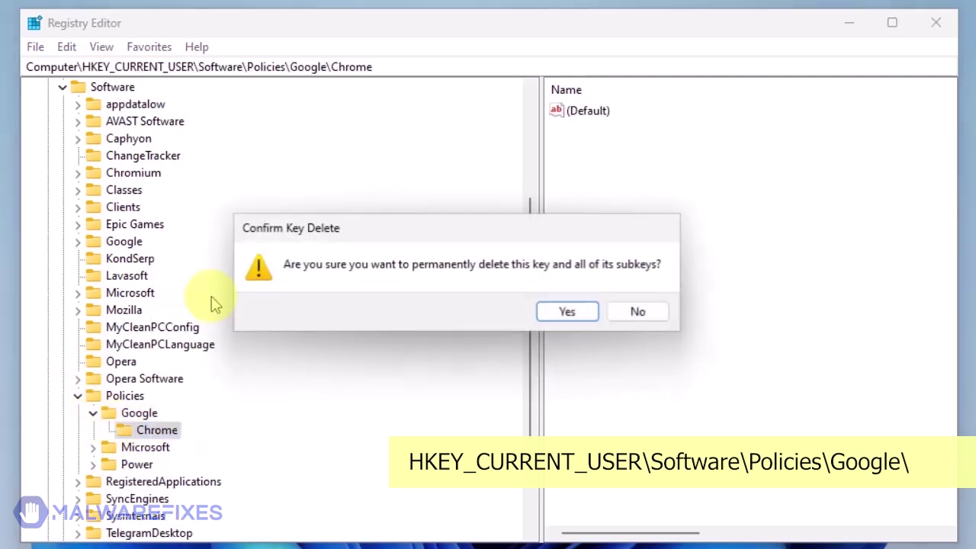
{"action": "left_click", "coordinate": [568, 314]}
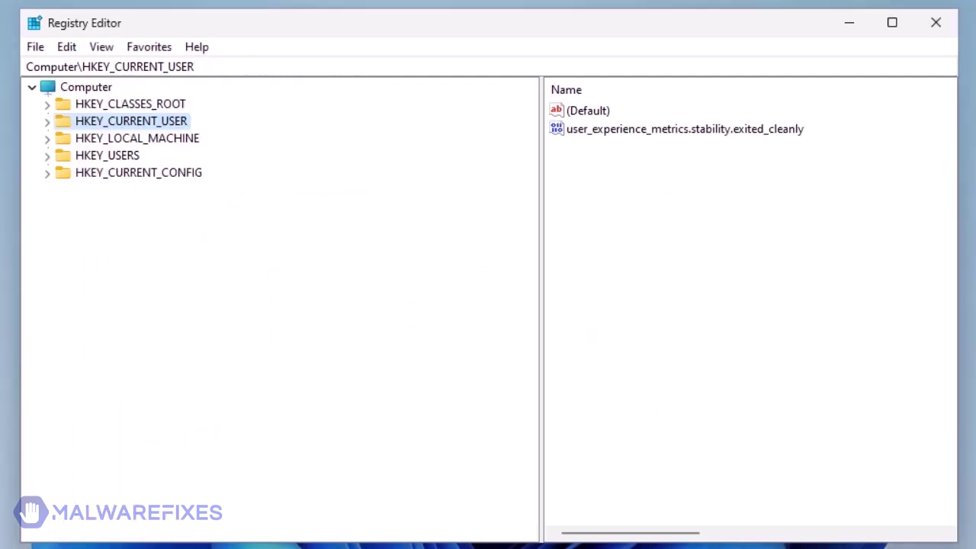
- Delete the Chrome key under HKEY_LOCAL_MACHINE\SOFTWARE\Policies\Google
{"action": "left_click", "coordinate": [48, 141]}
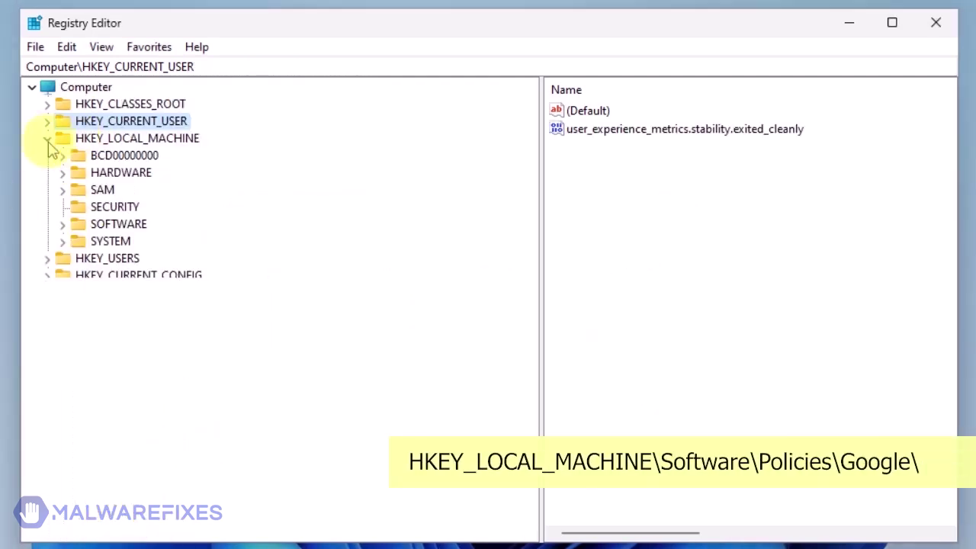
{"action": "left_click", "coordinate": [63, 223]}
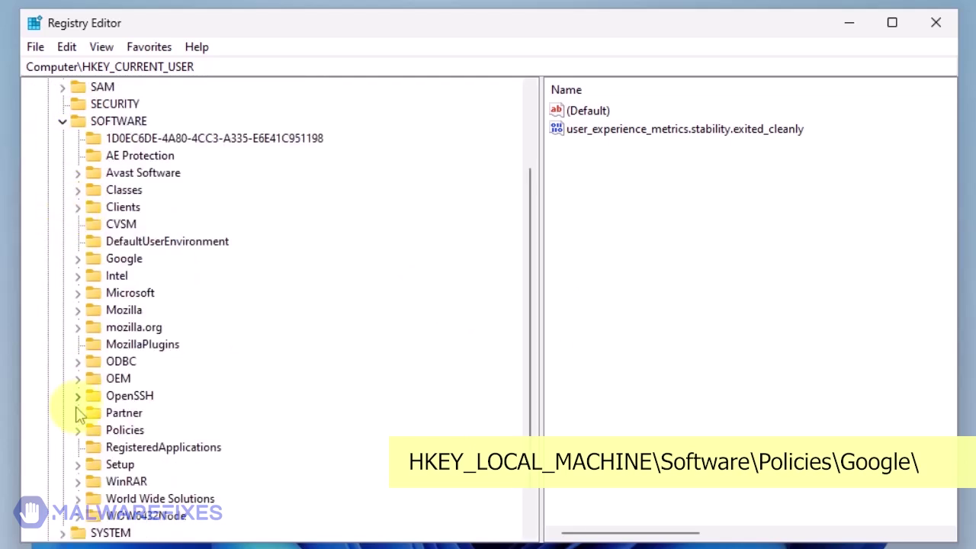
{"action": "left_click", "coordinate": [78, 430]}
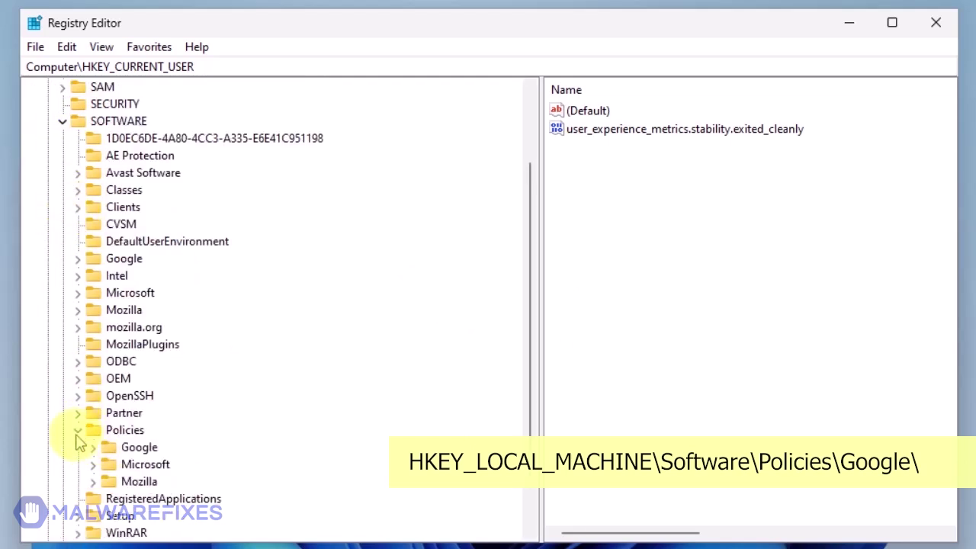
{"action": "left_click", "coordinate": [93, 450]}
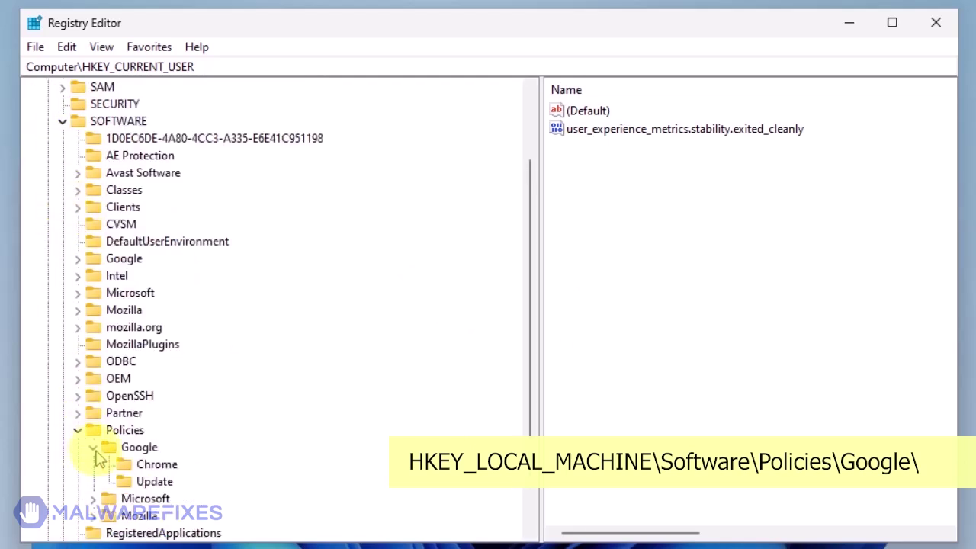
{"action": "right_click", "coordinate": [173, 468]}
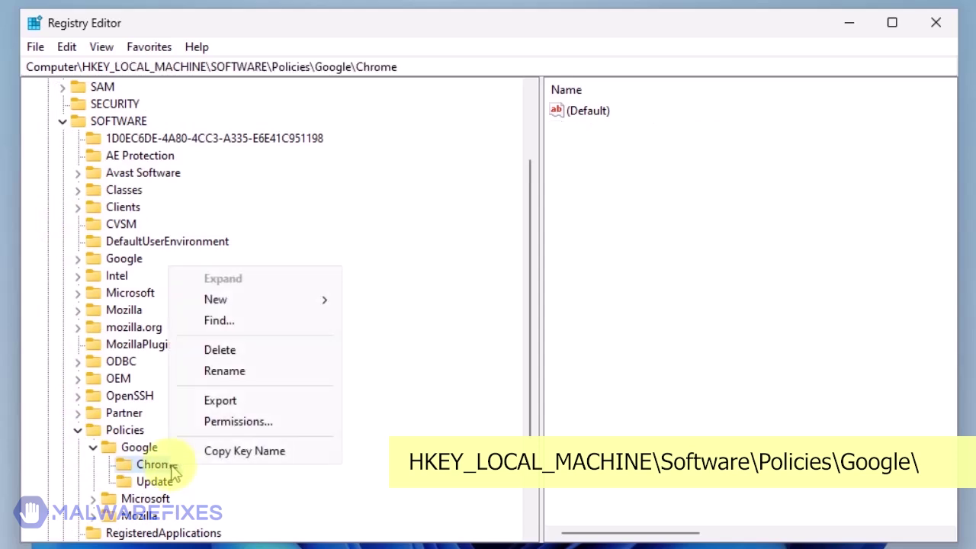
{"action": "left_click", "coordinate": [219, 350]}
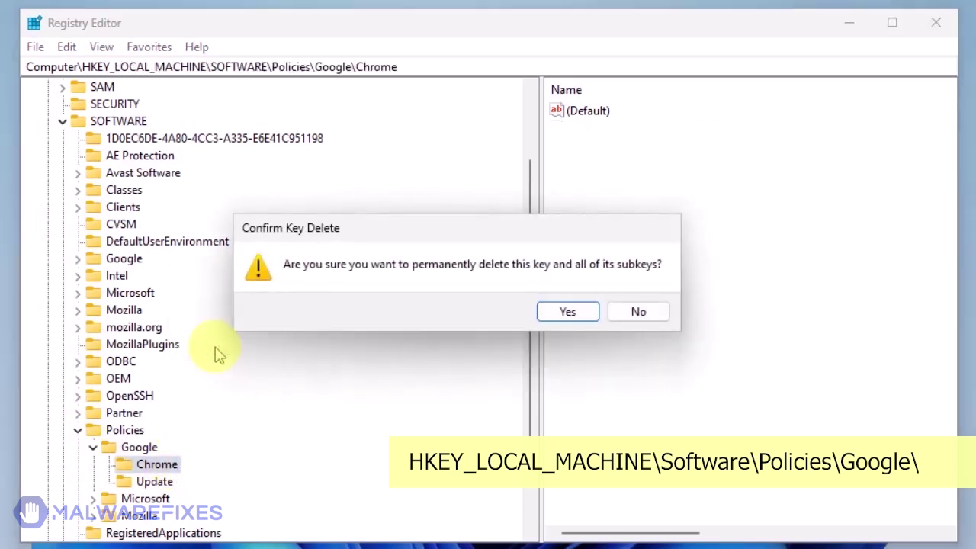
{"action": "left_click", "coordinate": [566, 312]}
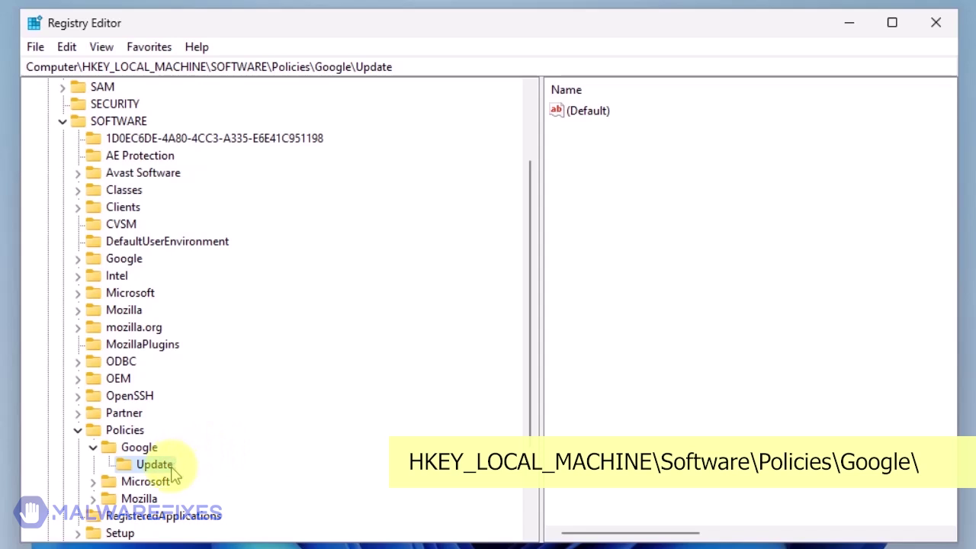
- Delete the Update key under HKEY_LOCAL_MACHINE\SOFTWARE\Policies\Google
{"action": "right_click", "coordinate": [174, 475]}
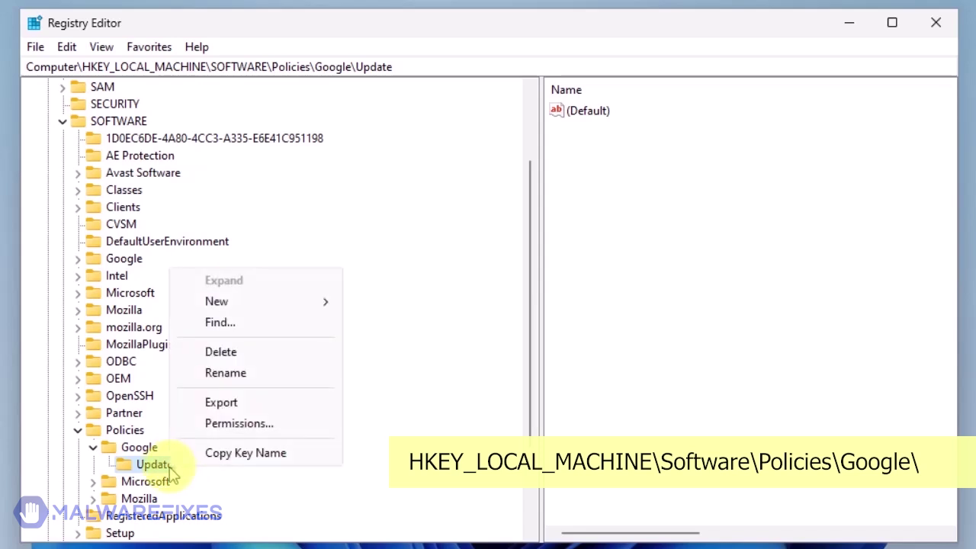
{"action": "left_click", "coordinate": [221, 356]}
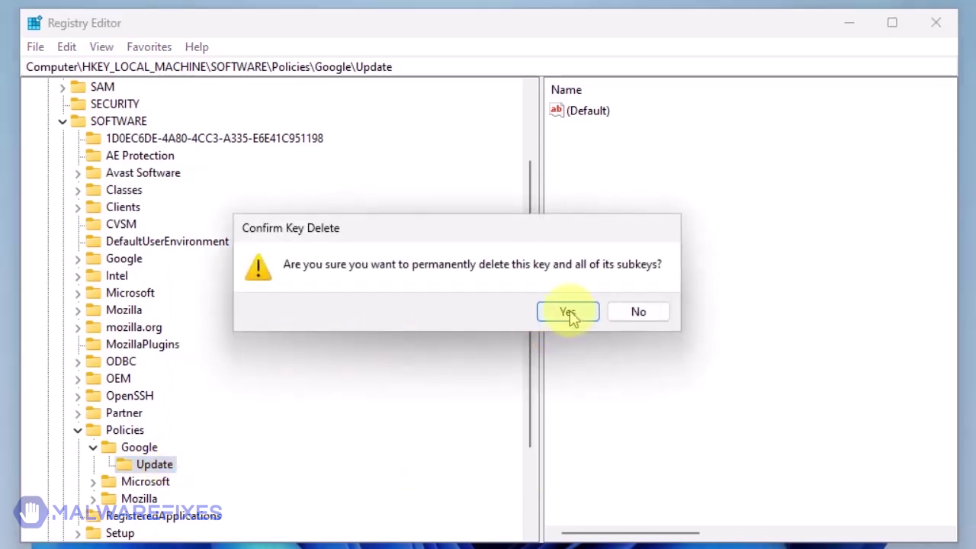
{"action": "left_click", "coordinate": [569, 313]}
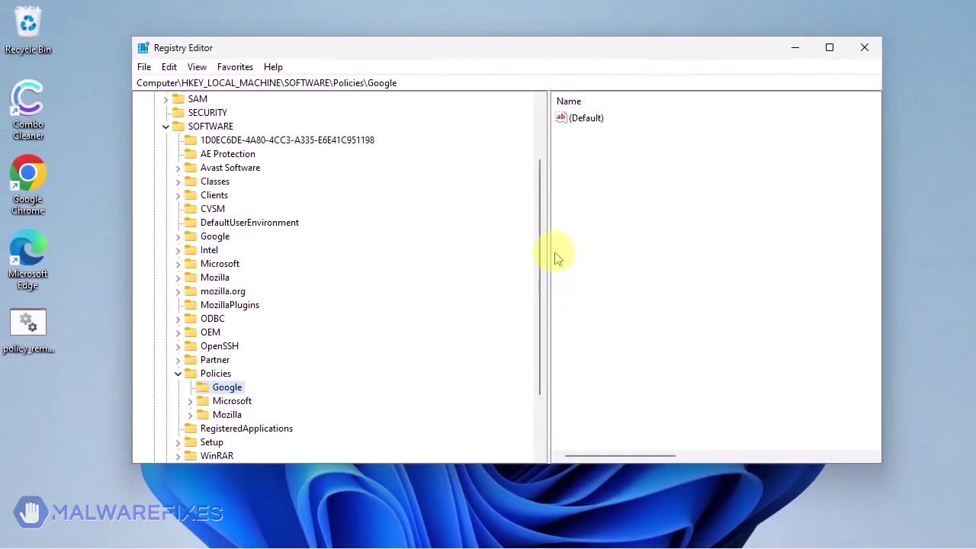
- Close the Registry Editor and open the folder C:\Program Files (x86)\Google in File Explorer
{"action": "left_click", "coordinate": [867, 54]}
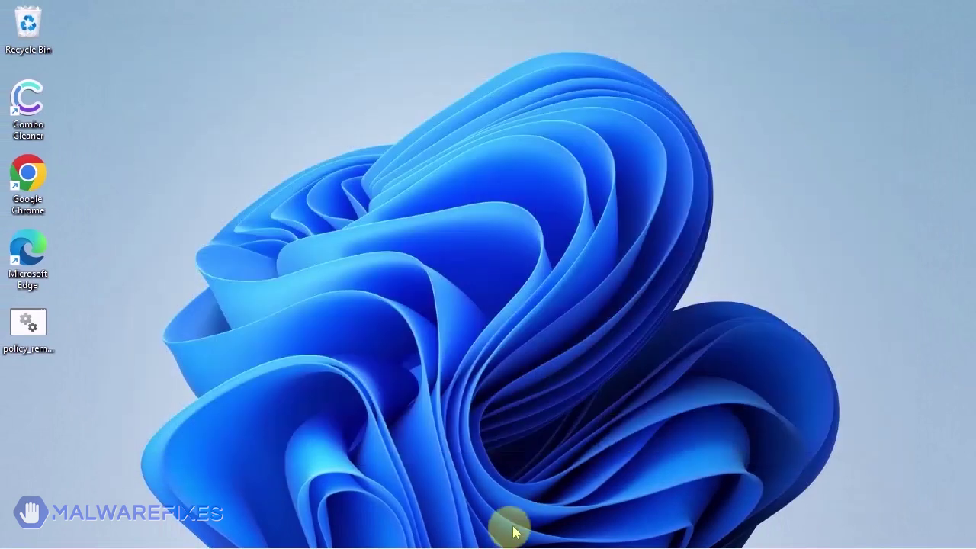
{"action": "mouse_move", "coordinate": [492, 540]}
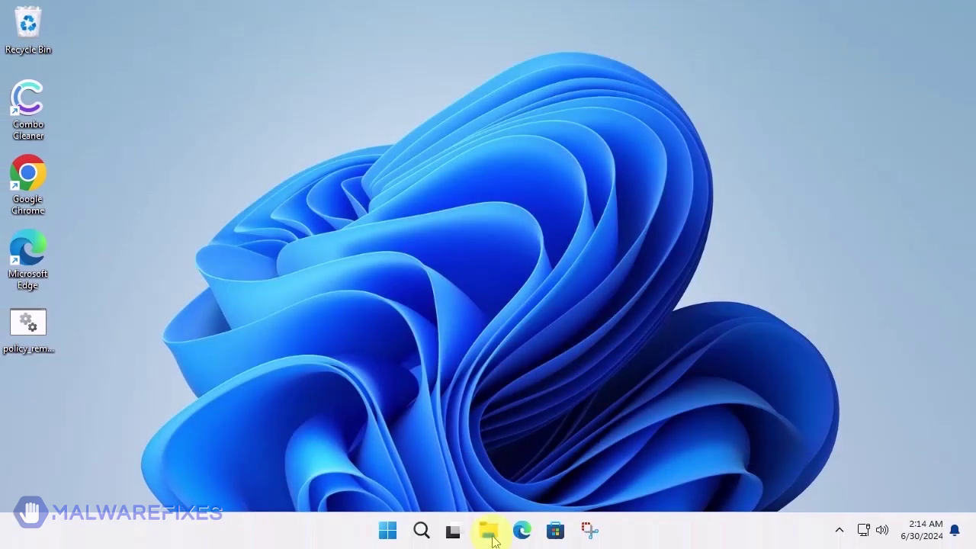
{"action": "left_click", "coordinate": [492, 538]}
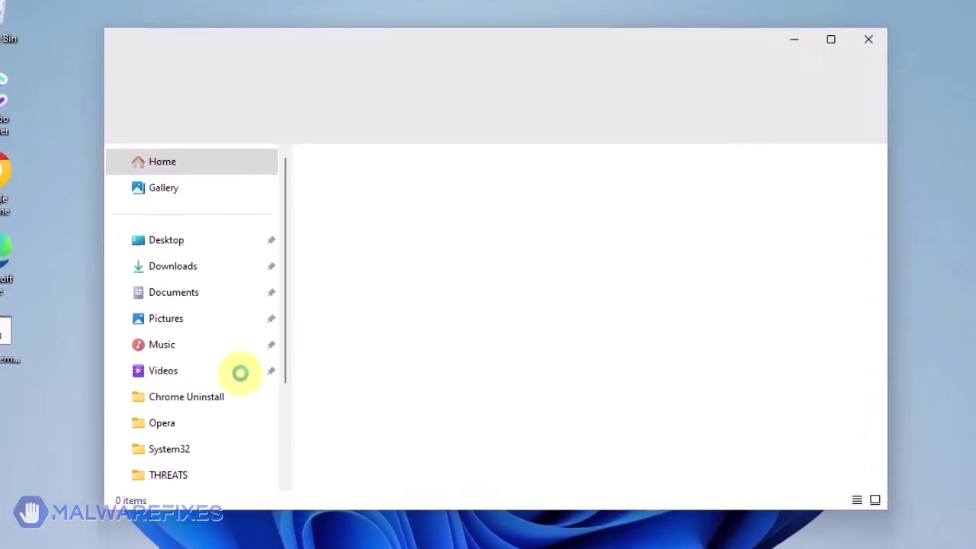
{"action": "scroll", "coordinate": [191, 443], "scroll_direction": "down", "scroll_amount": 3}
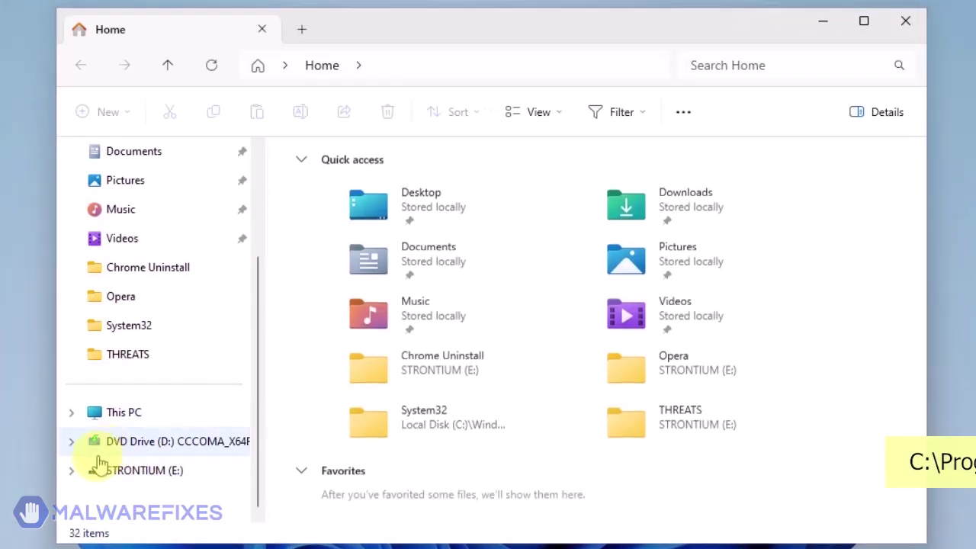
{"action": "left_click", "coordinate": [73, 416]}
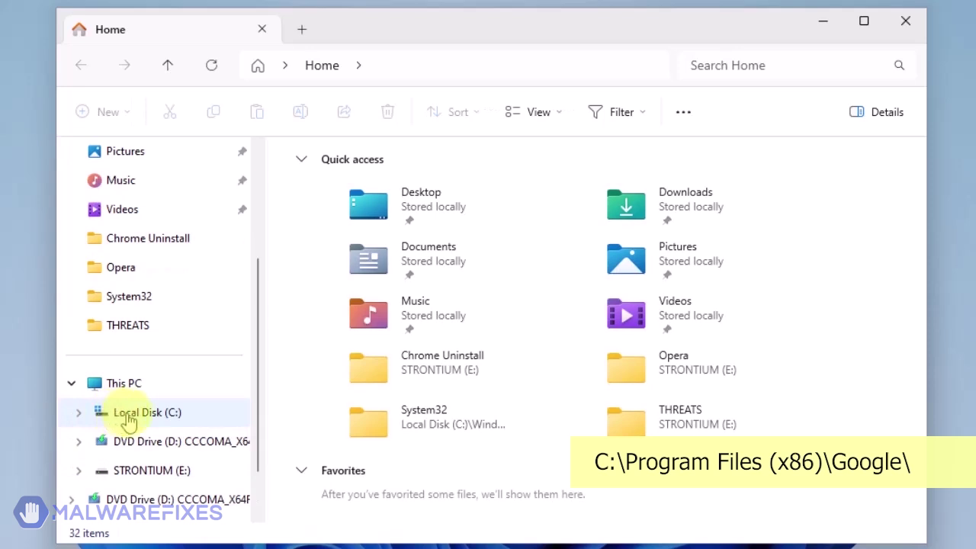
{"action": "left_click", "coordinate": [128, 416]}
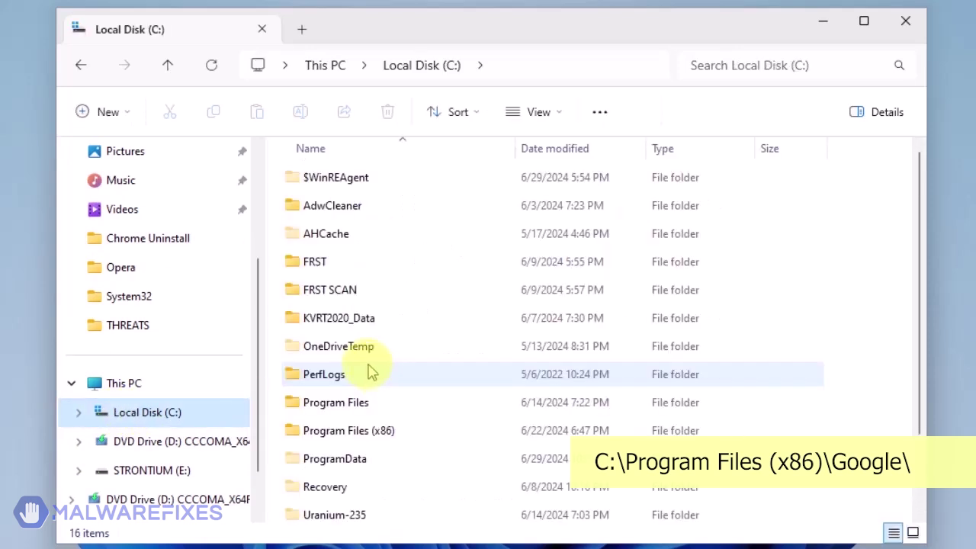
{"action": "double_click", "coordinate": [364, 431]}
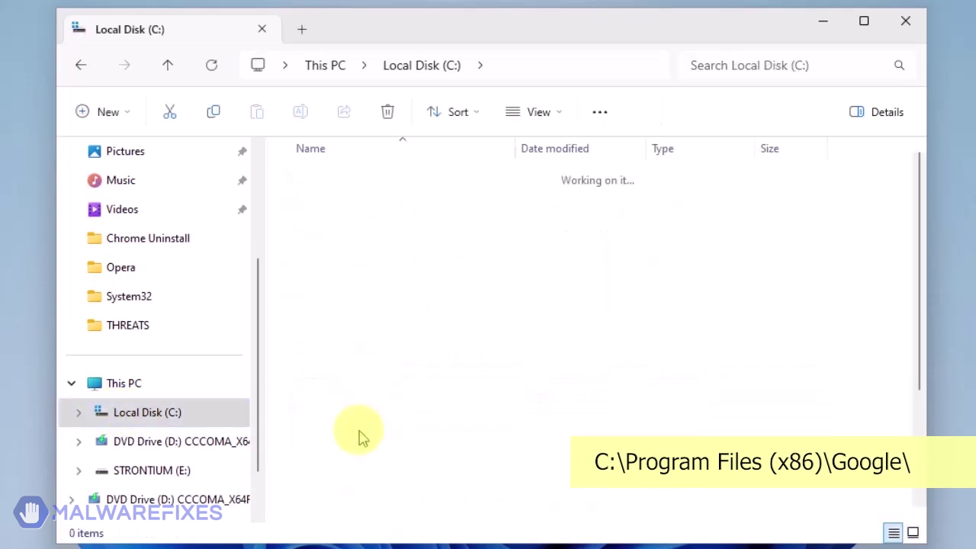
{"action": "double_click", "coordinate": [338, 291]}
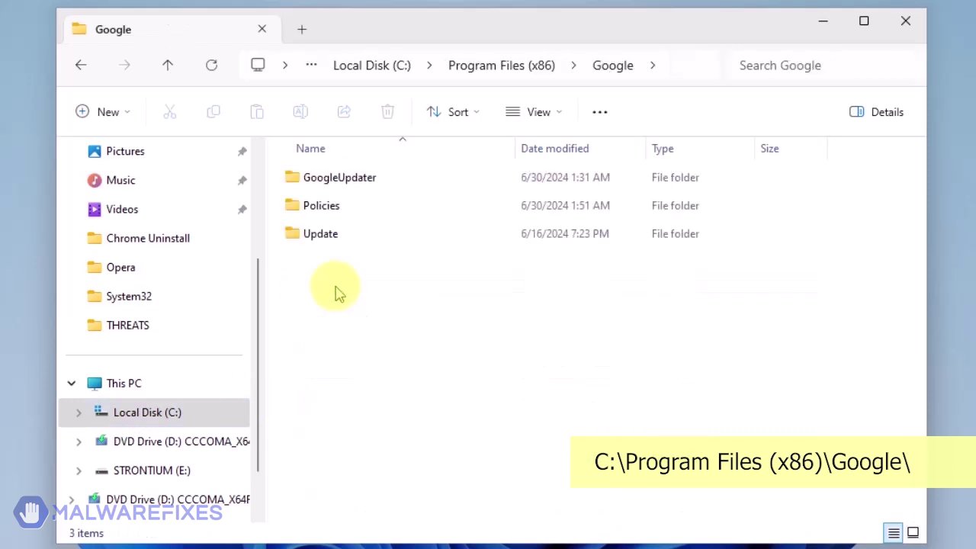
- Delete the Policies folder from the Google program folder with administrator permission, and close File Explorer
{"action": "left_click", "coordinate": [333, 215]}
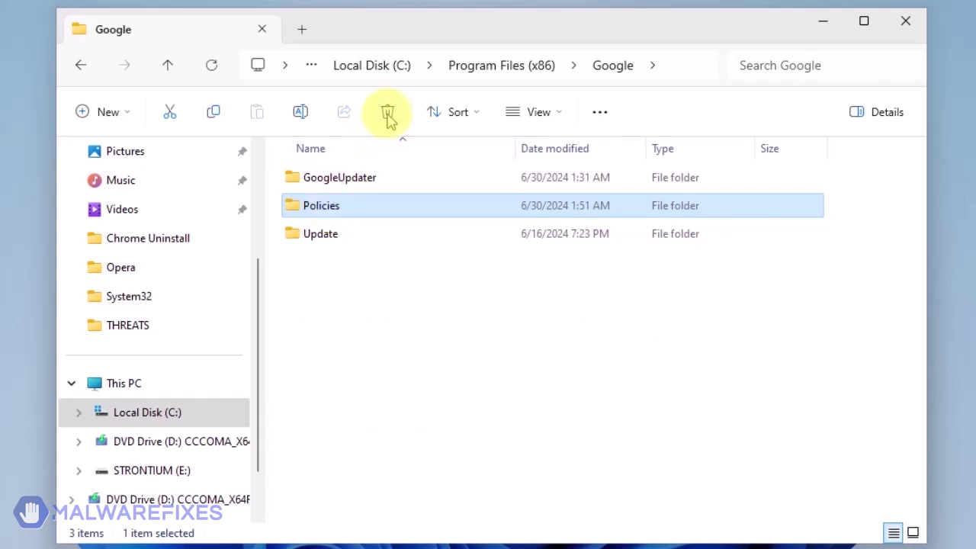
{"action": "left_click", "coordinate": [389, 116]}
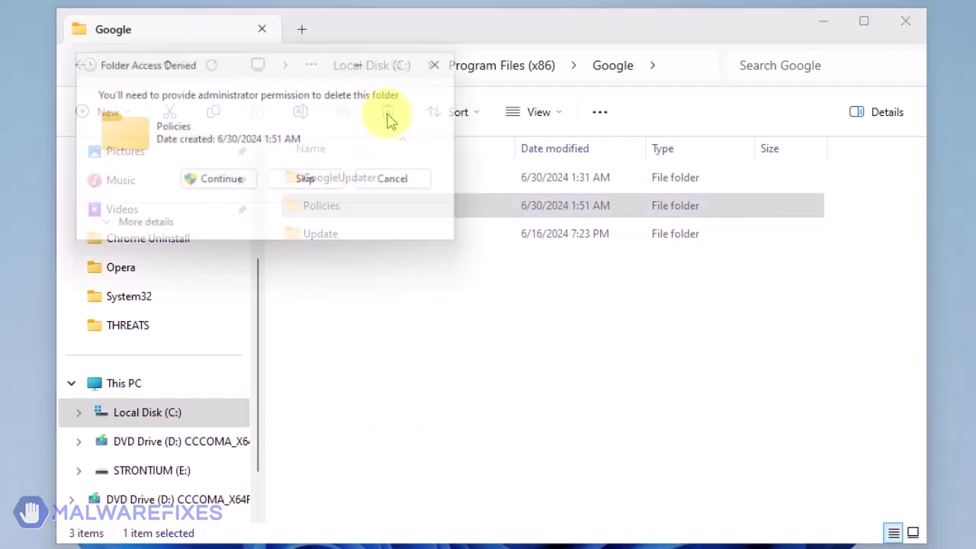
{"action": "left_click", "coordinate": [219, 181]}
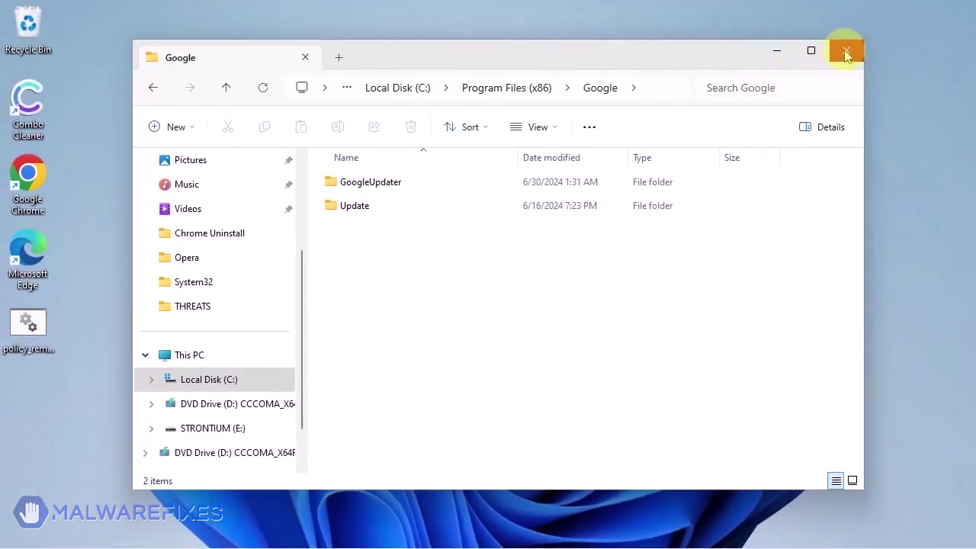
{"action": "left_click", "coordinate": [847, 52]}
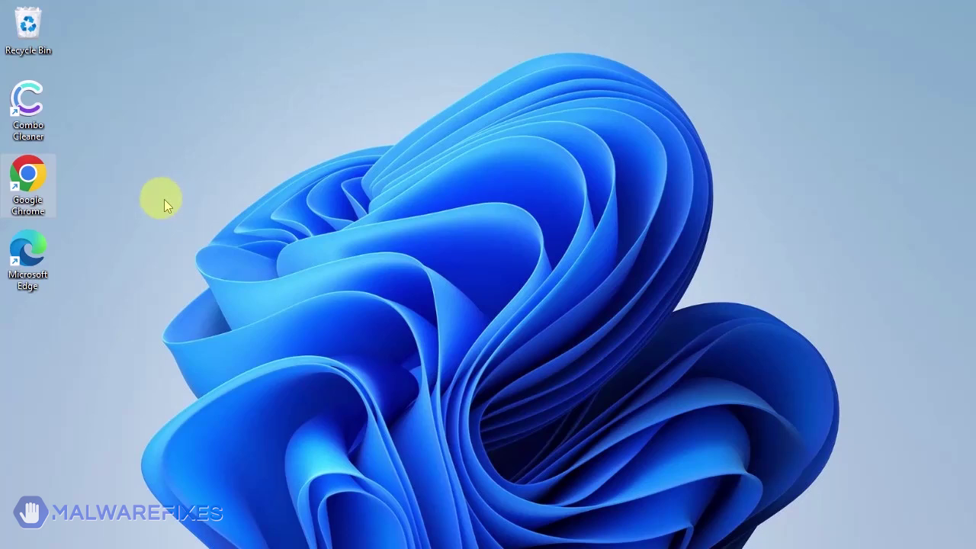
- Switch to Google Chrome, remove the Kaseek extension without reporting abuse, and close the browser
{"action": "double_click", "coordinate": [32, 177]}
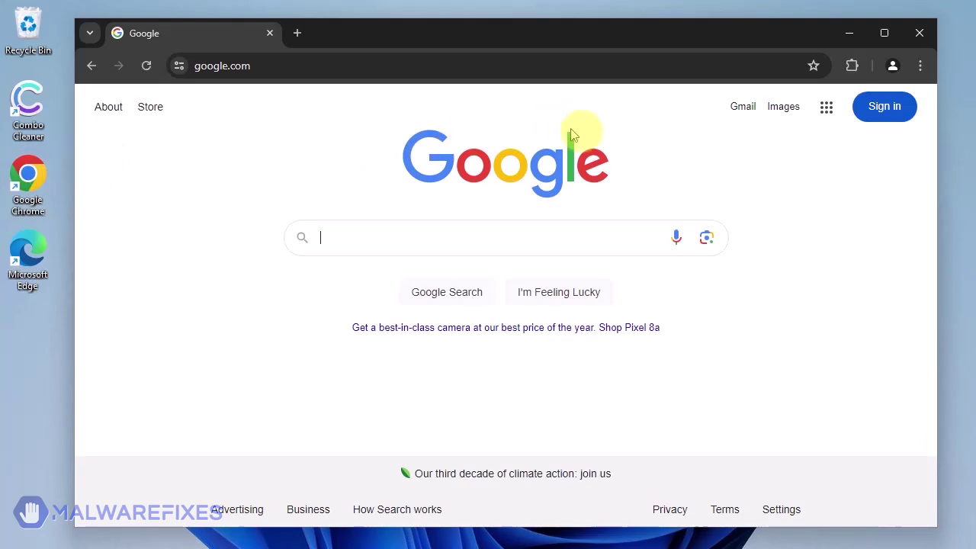
{"action": "left_click", "coordinate": [921, 65]}
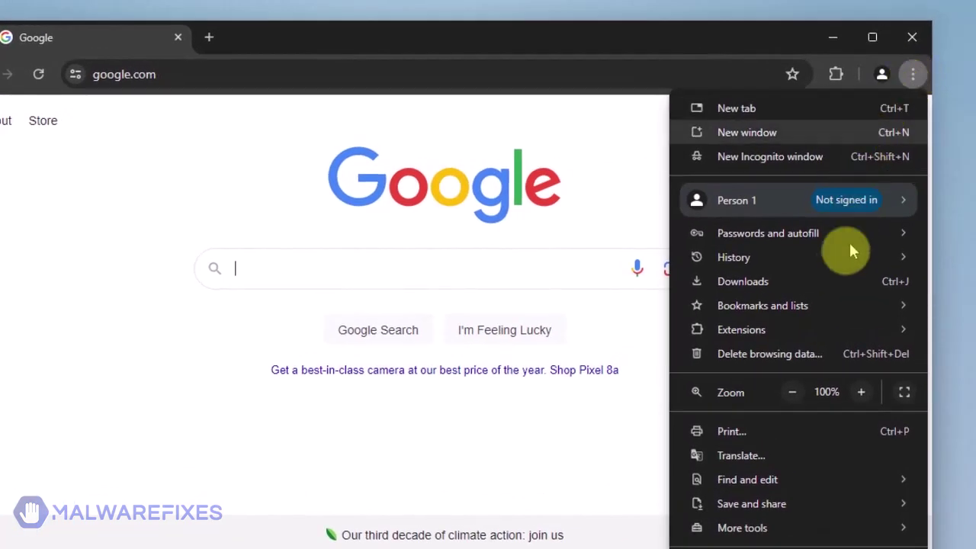
{"action": "mouse_move", "coordinate": [819, 337]}
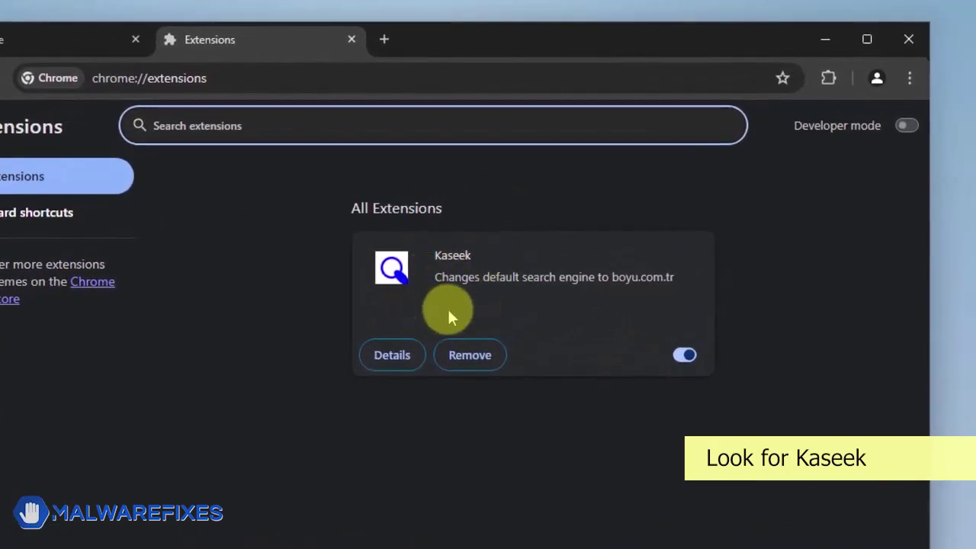
{"action": "left_click", "coordinate": [491, 362]}
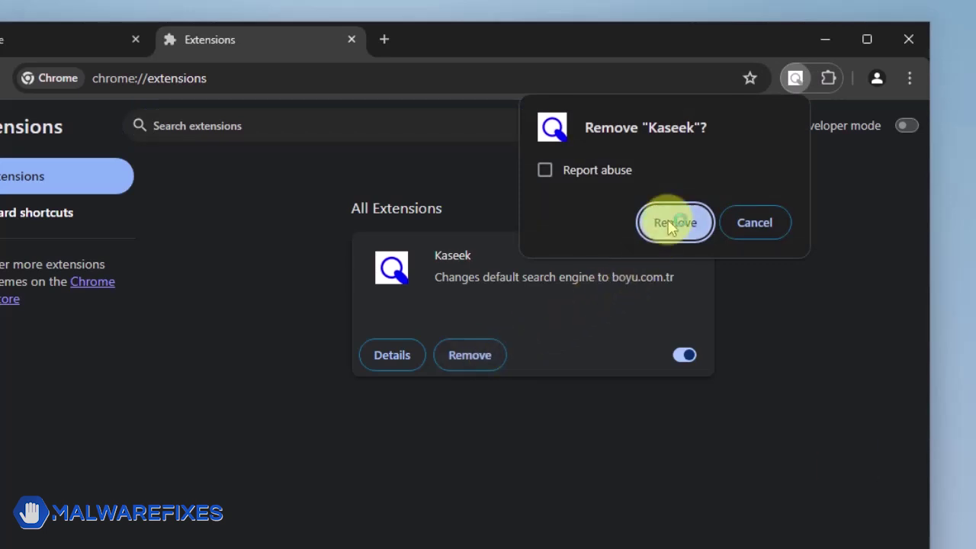
{"action": "left_click", "coordinate": [672, 225]}
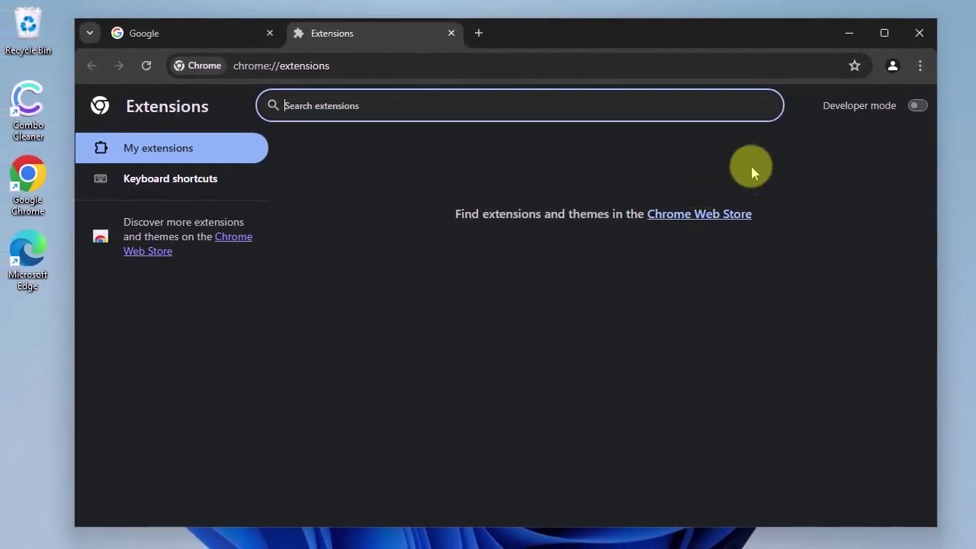
{"action": "left_click", "coordinate": [919, 33]}
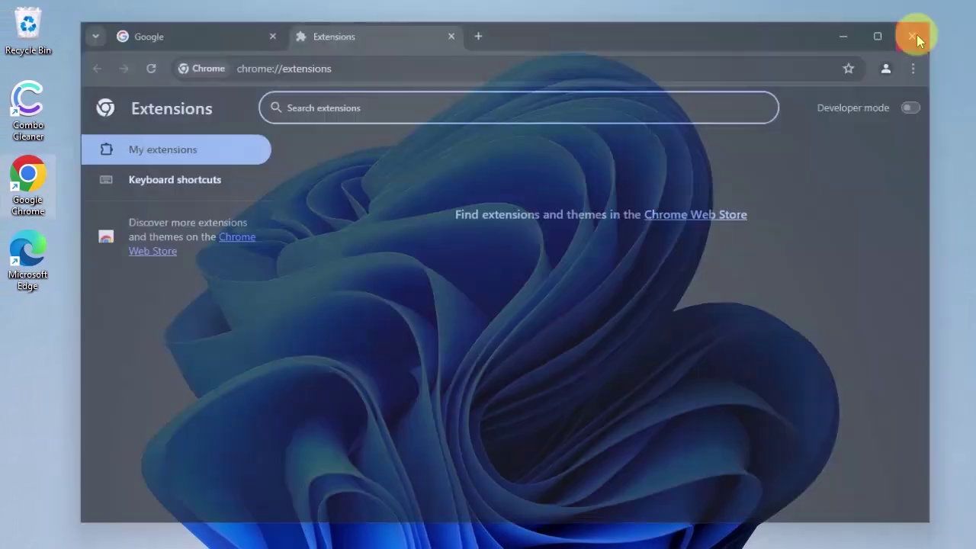